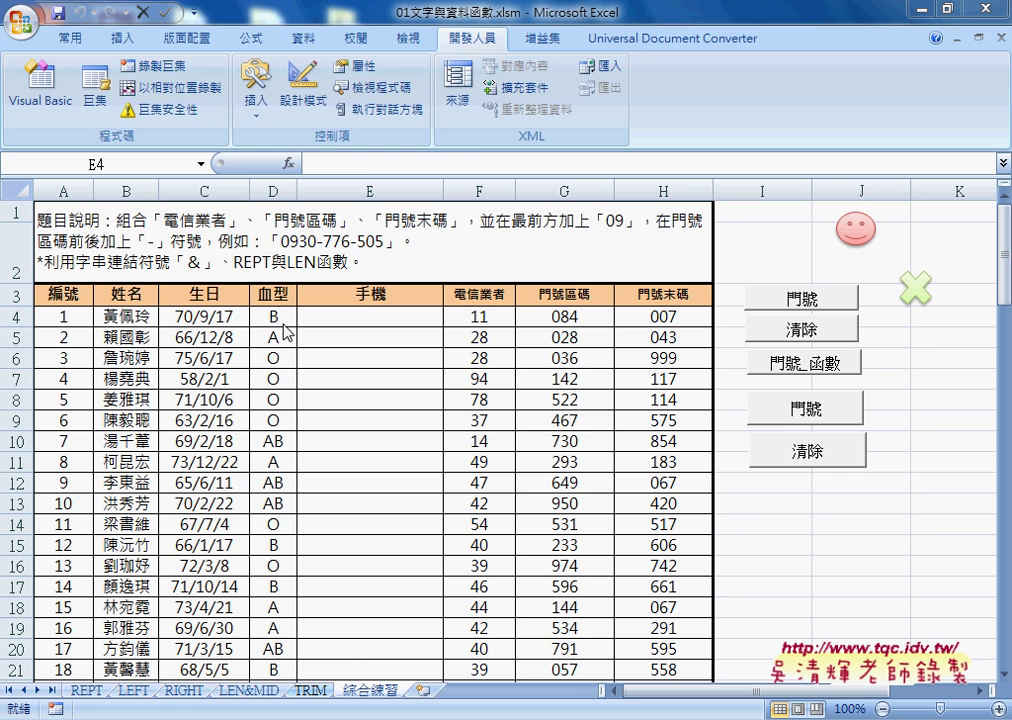
Turn on the Developer tab in the ribbon through Excel Options
left_click(194, 12)
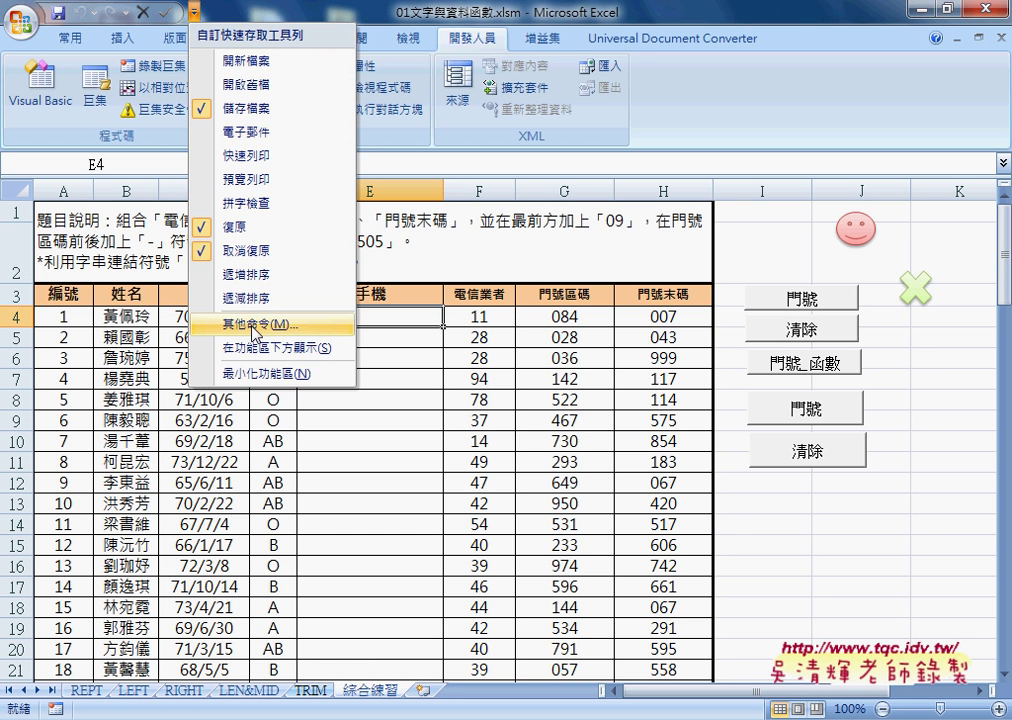
left_click(252, 325)
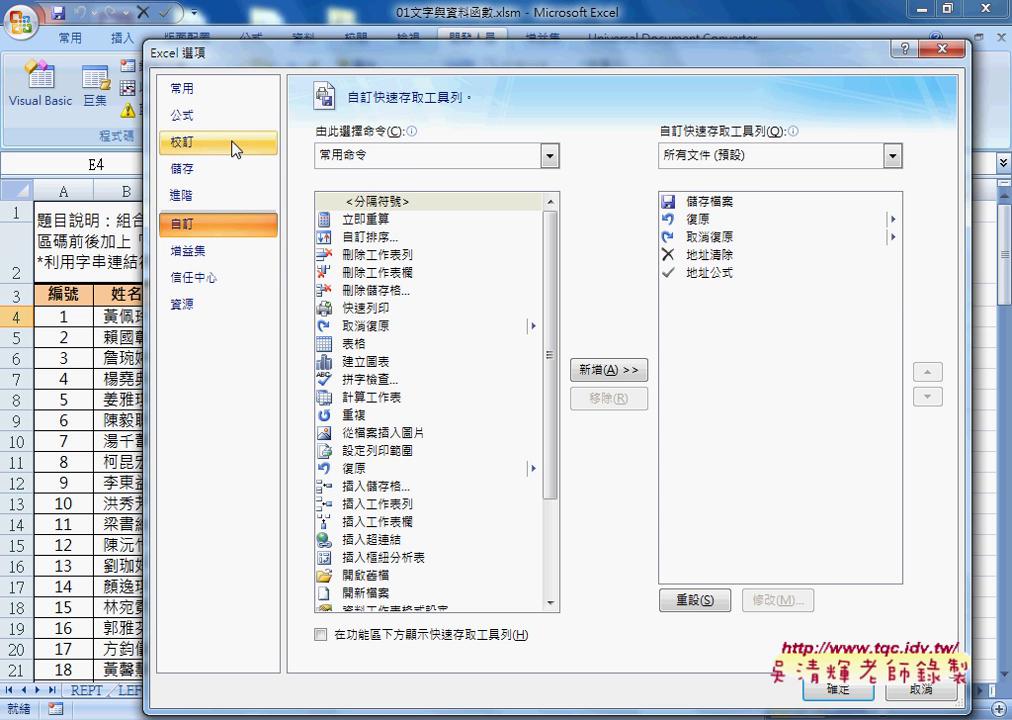
left_click(208, 98)
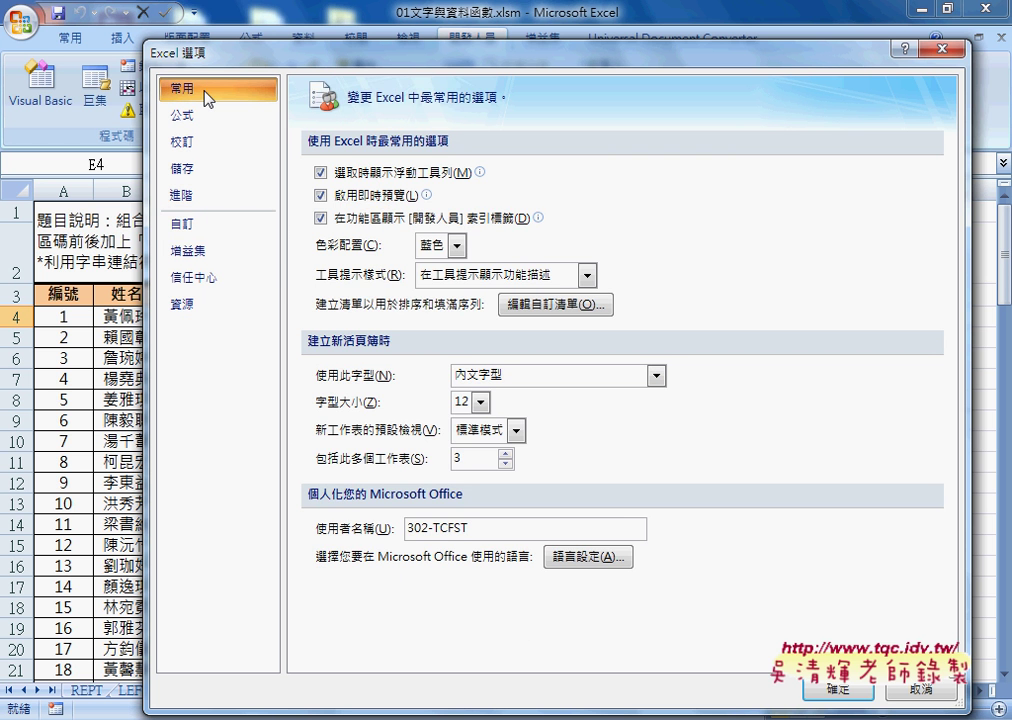
left_click(320, 218)
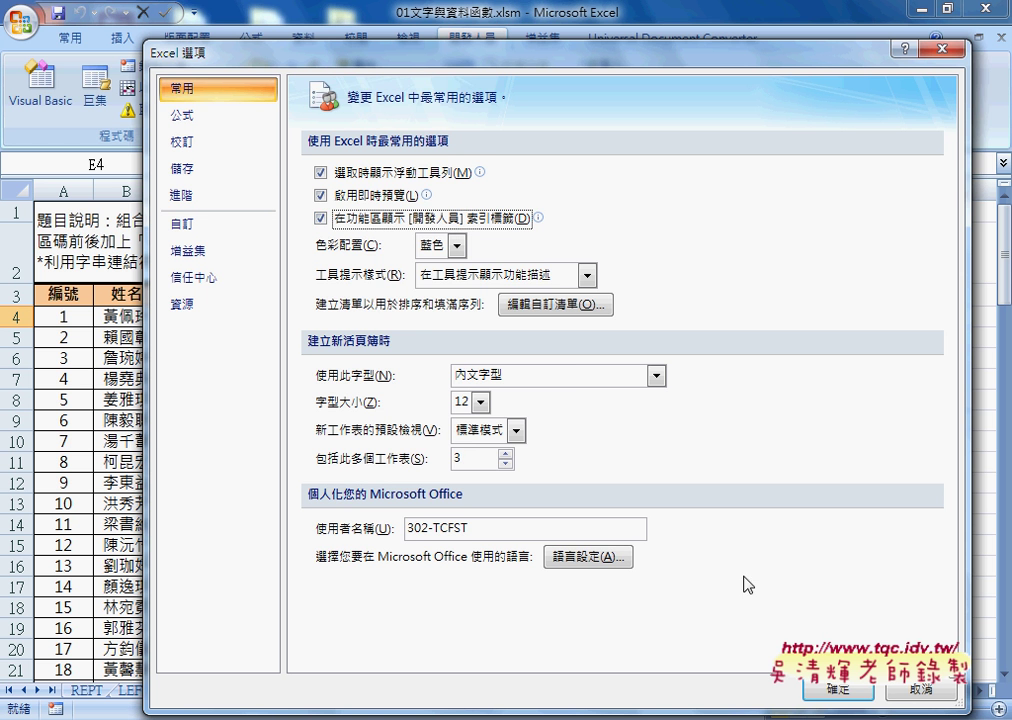
left_click(840, 689)
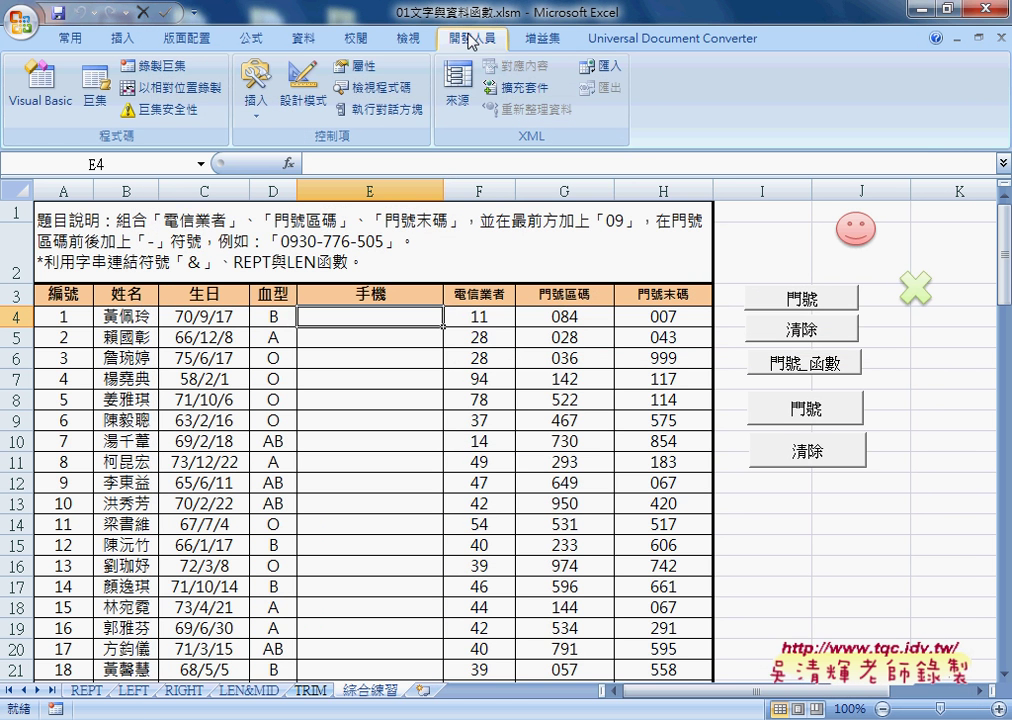
Open the Visual Basic editor on Module1, then reposition its window and the Project pane
left_click(45, 104)
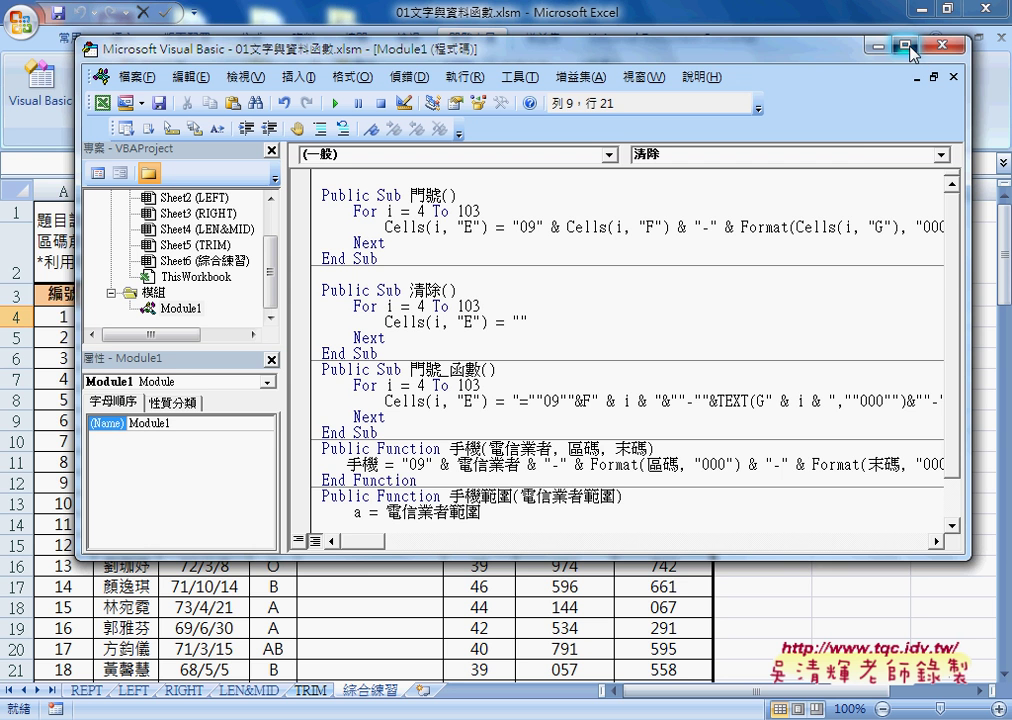
left_click_drag(546, 46, 476, 13)
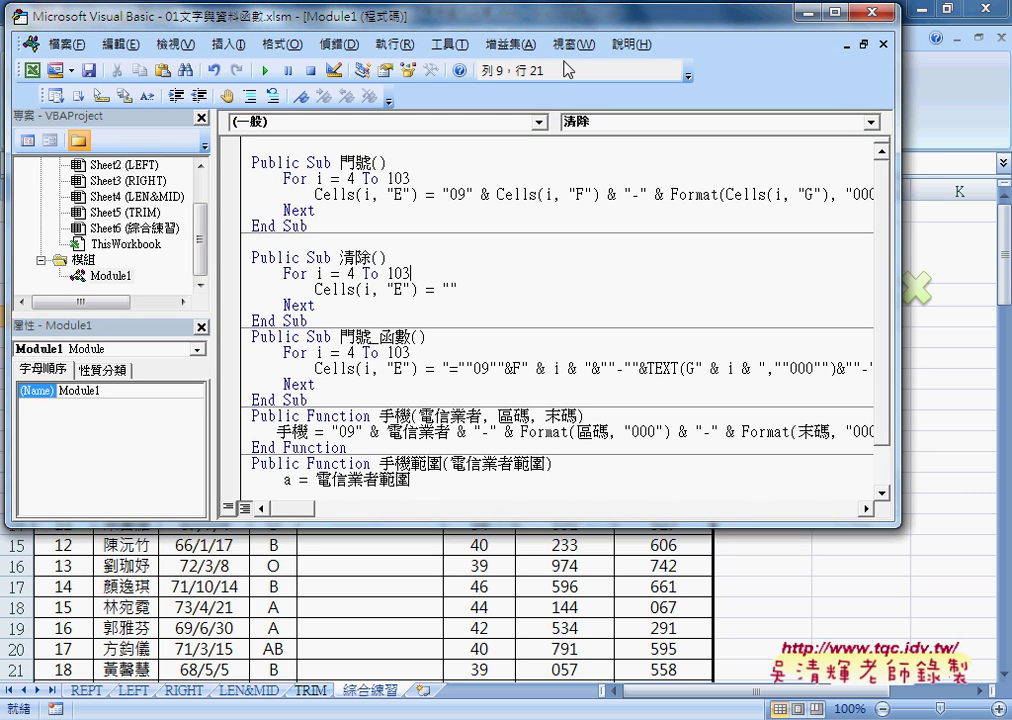
mouse_move(899, 527)
left_mouse_down()
mouse_move(996, 704)
mouse_move(790, 490)
left_mouse_up()
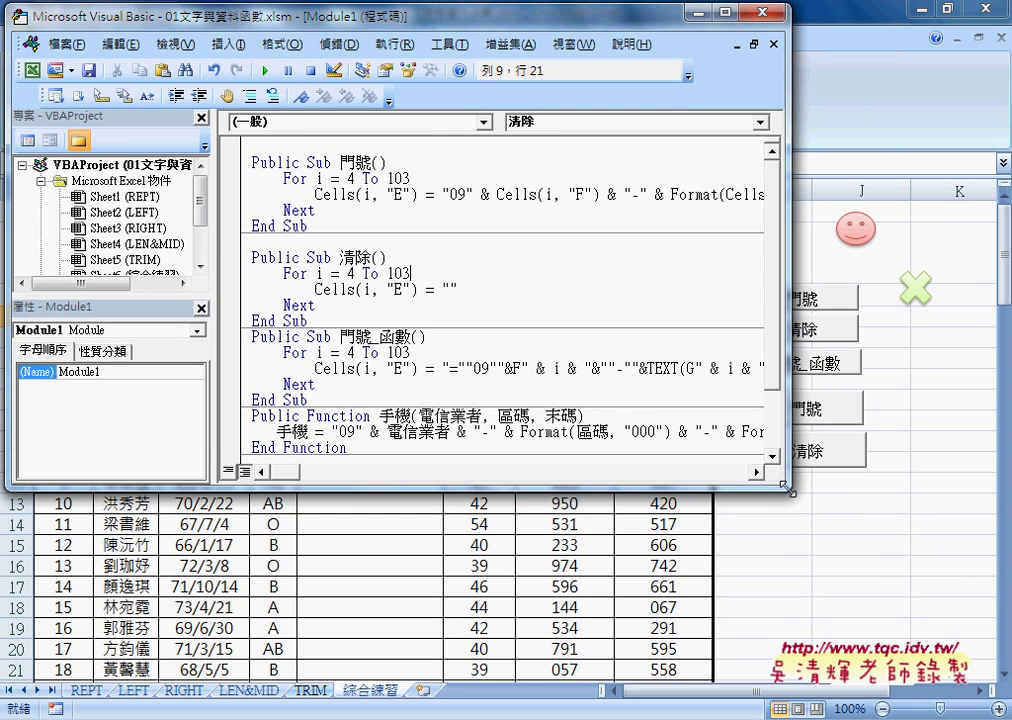
left_click_drag(347, 23, 565, 117)
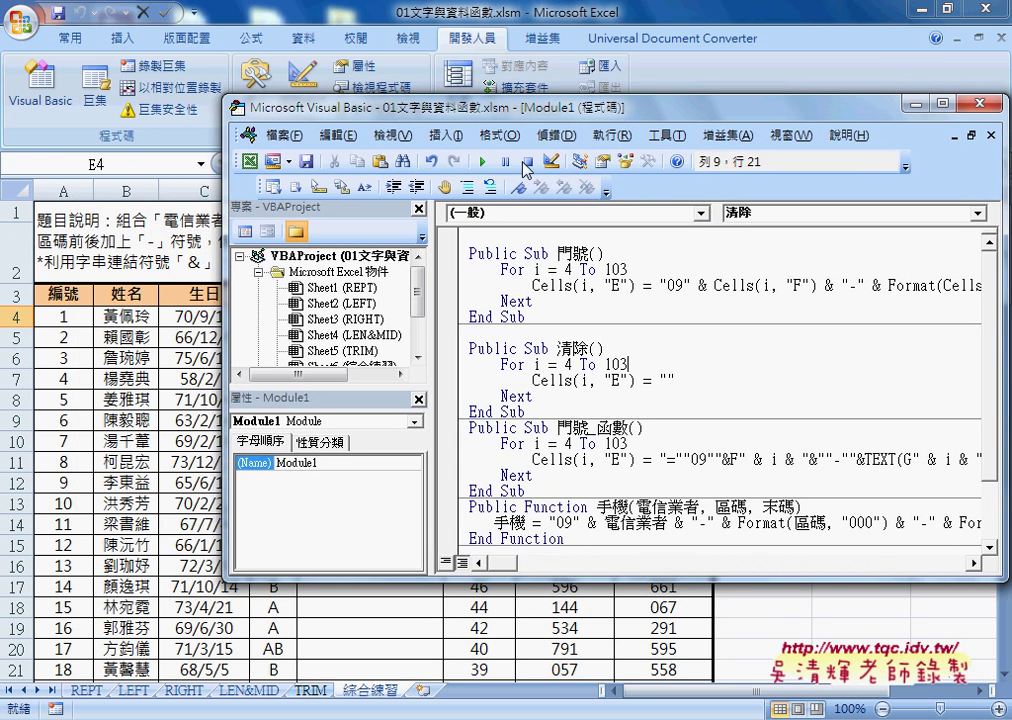
mouse_move(348, 210)
left_mouse_down()
mouse_move(333, 263)
mouse_move(587, 287)
left_mouse_up()
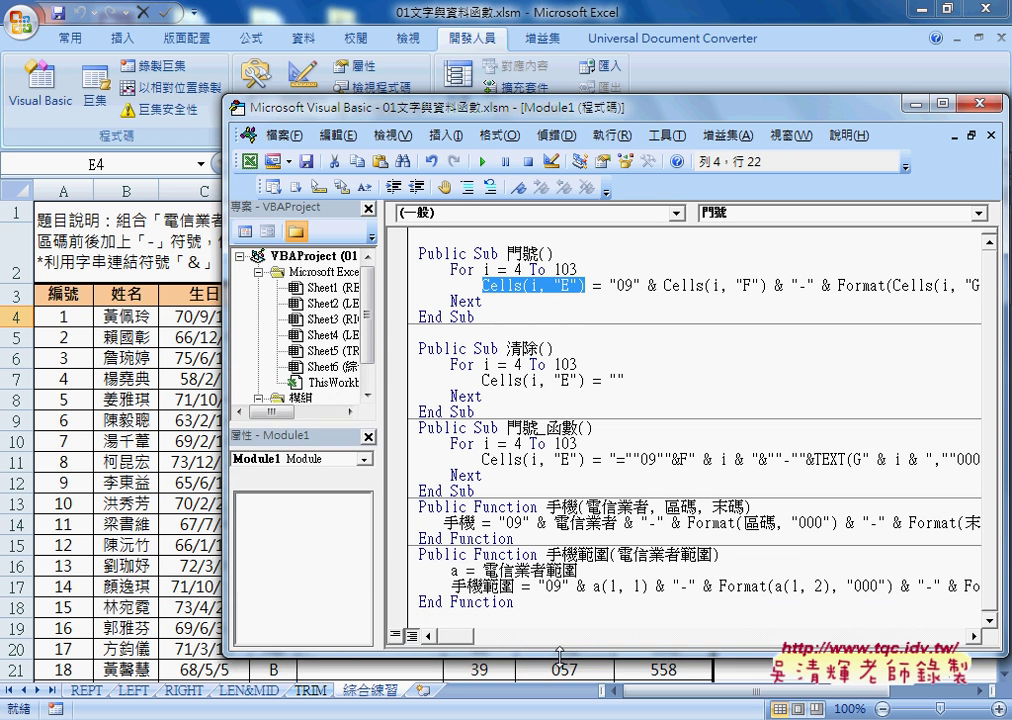
Widen the Project Explorer until 01文字與資料函數.xlsm and its Module1 entry read fully
left_click(383, 340)
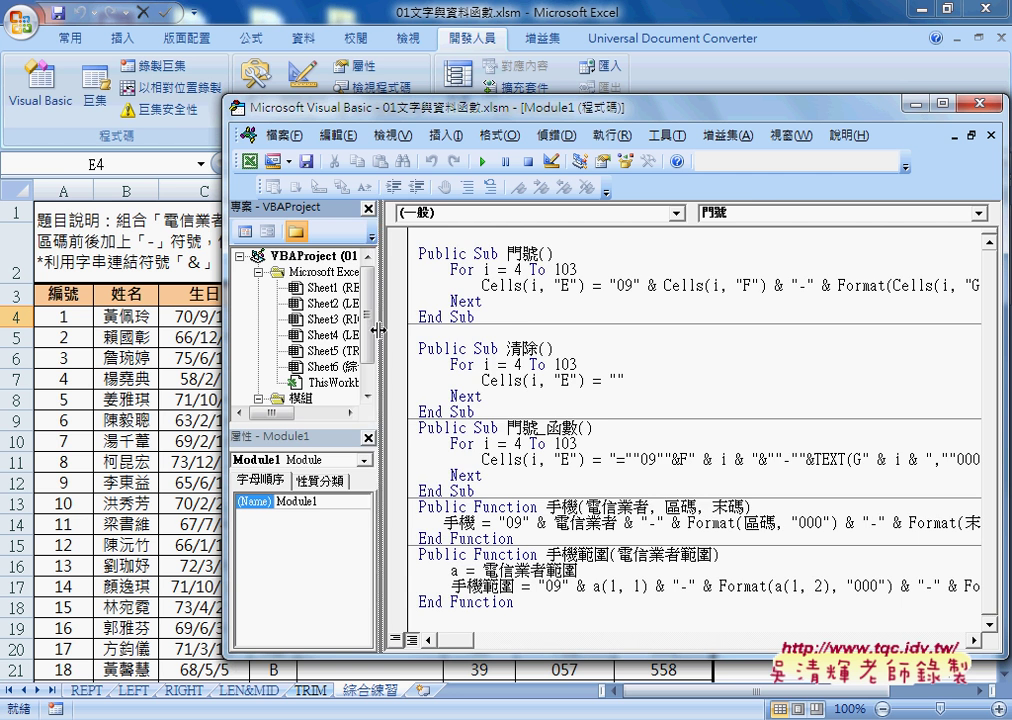
left_click_drag(440, 340, 432, 343)
left_click(432, 368)
left_click(372, 256)
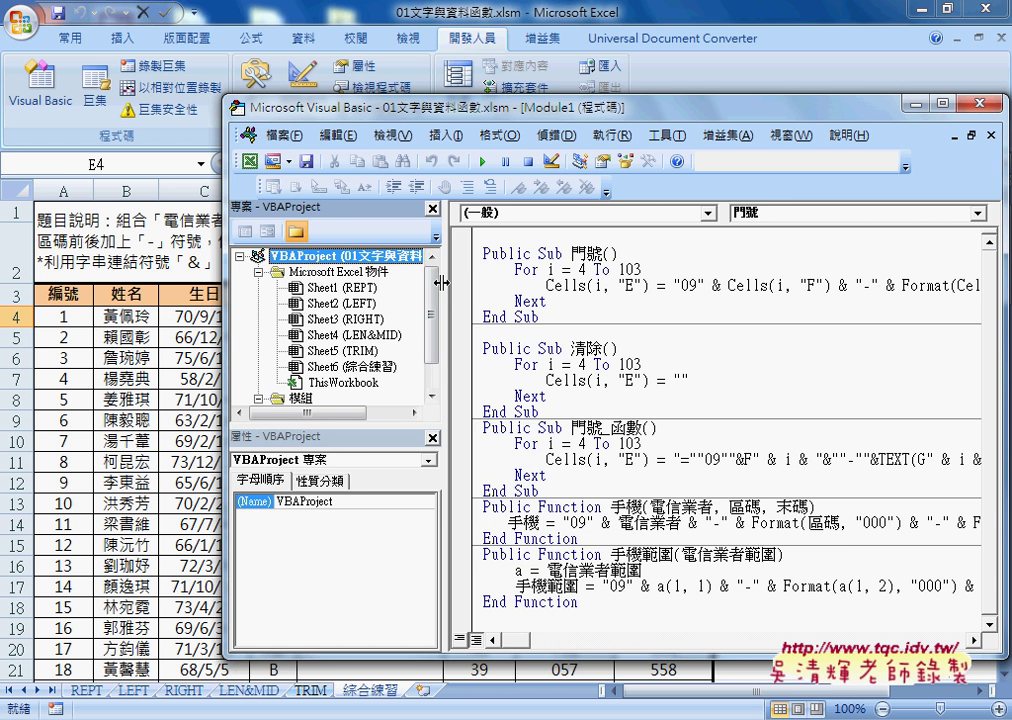
left_click_drag(474, 284, 545, 284)
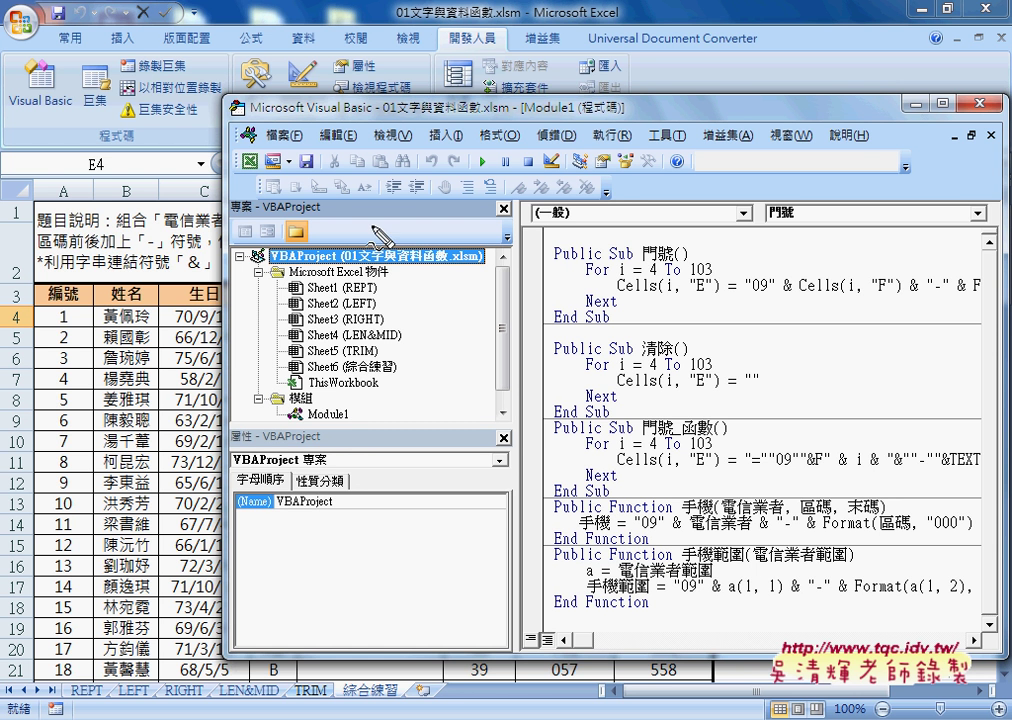
left_click_drag(347, 262, 483, 260)
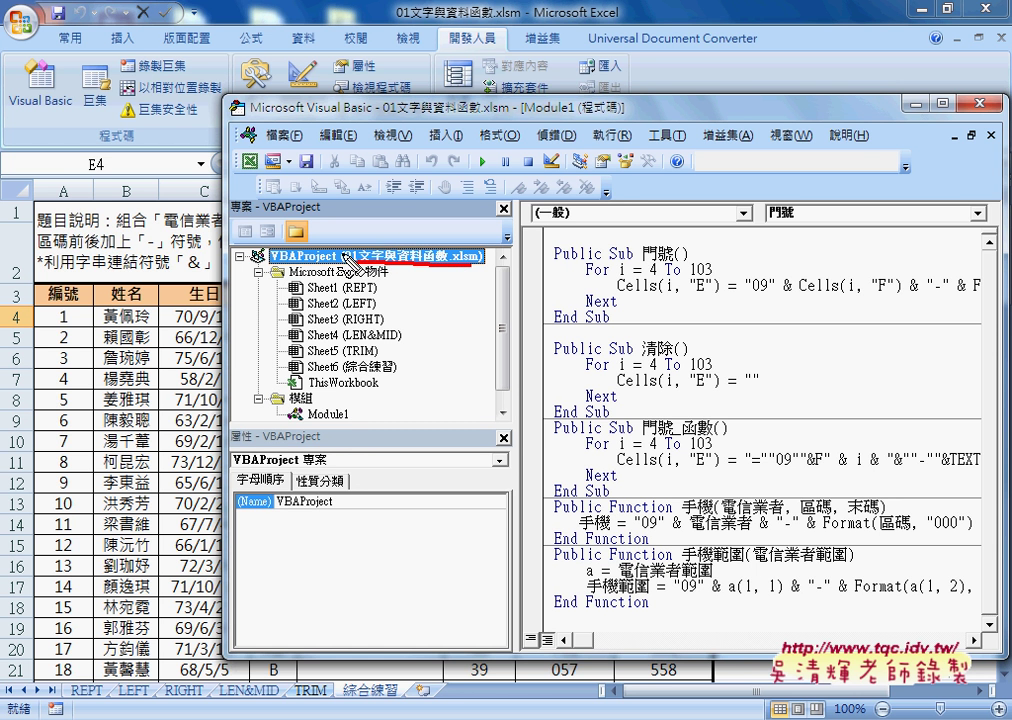
mouse_move(352, 250)
left_mouse_down()
mouse_move(410, 38)
mouse_move(425, 24)
left_mouse_up()
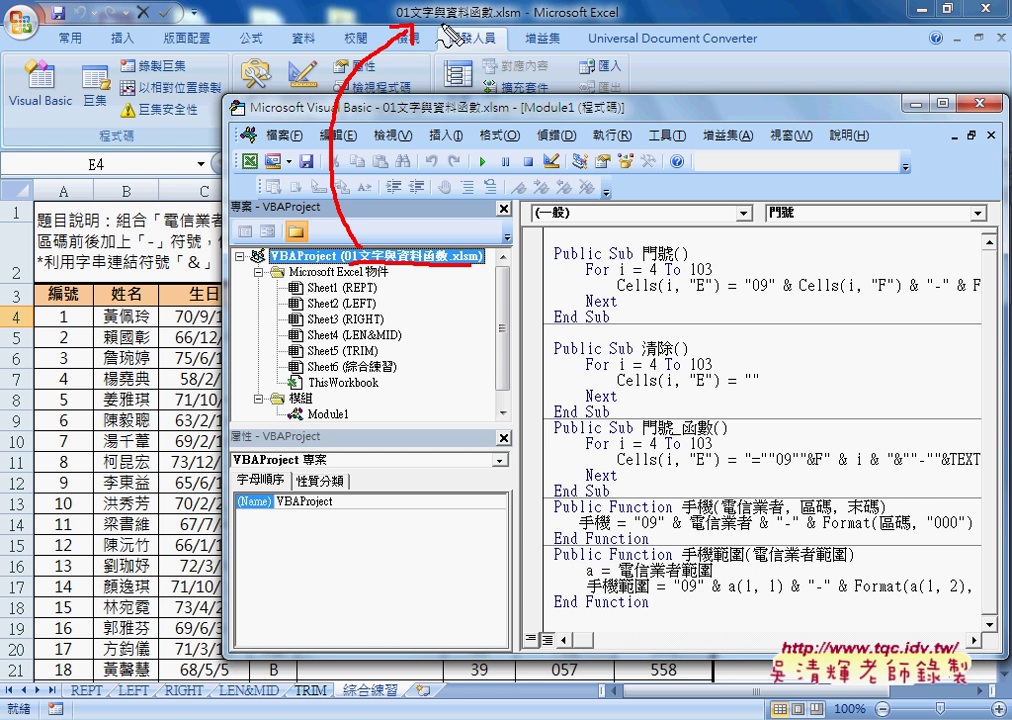
left_click_drag(398, 22, 536, 22)
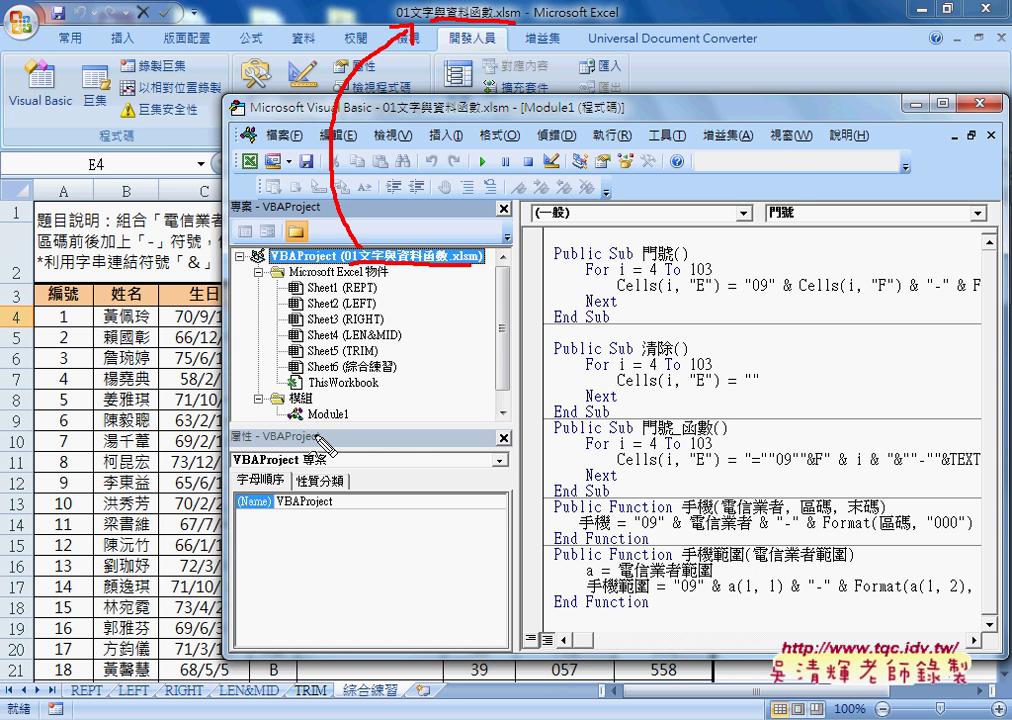
left_click_drag(418, 436, 248, 437)
mouse_move(471, 437)
left_mouse_down()
mouse_move(462, 463)
mouse_move(250, 465)
left_mouse_up()
left_click_drag(300, 393, 320, 435)
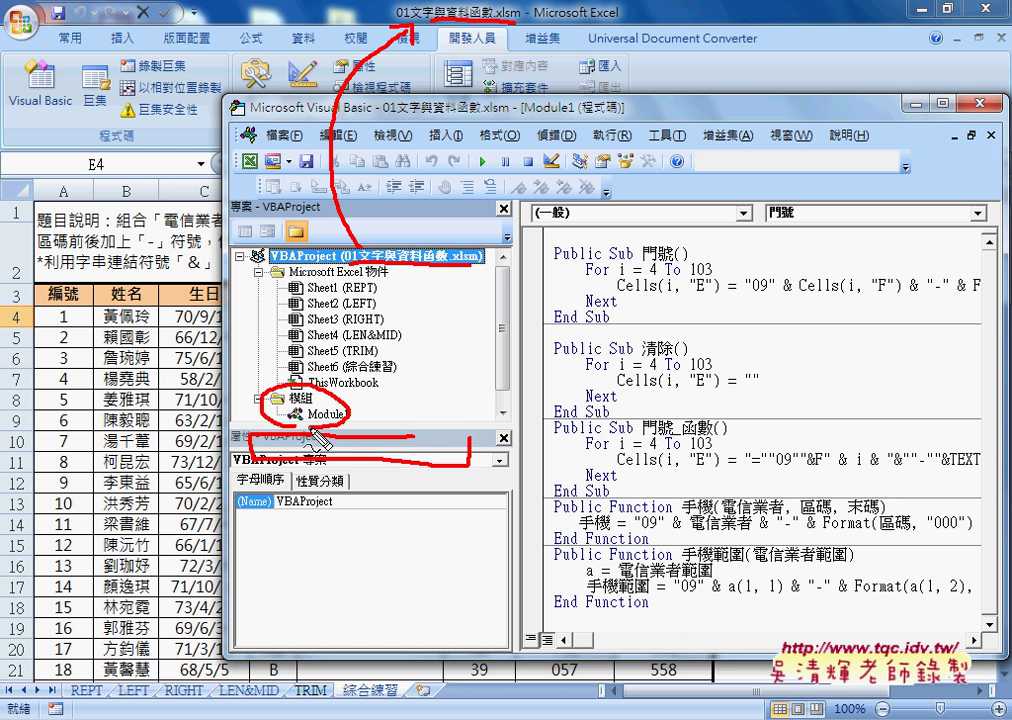
left_click_drag(330, 245, 290, 365)
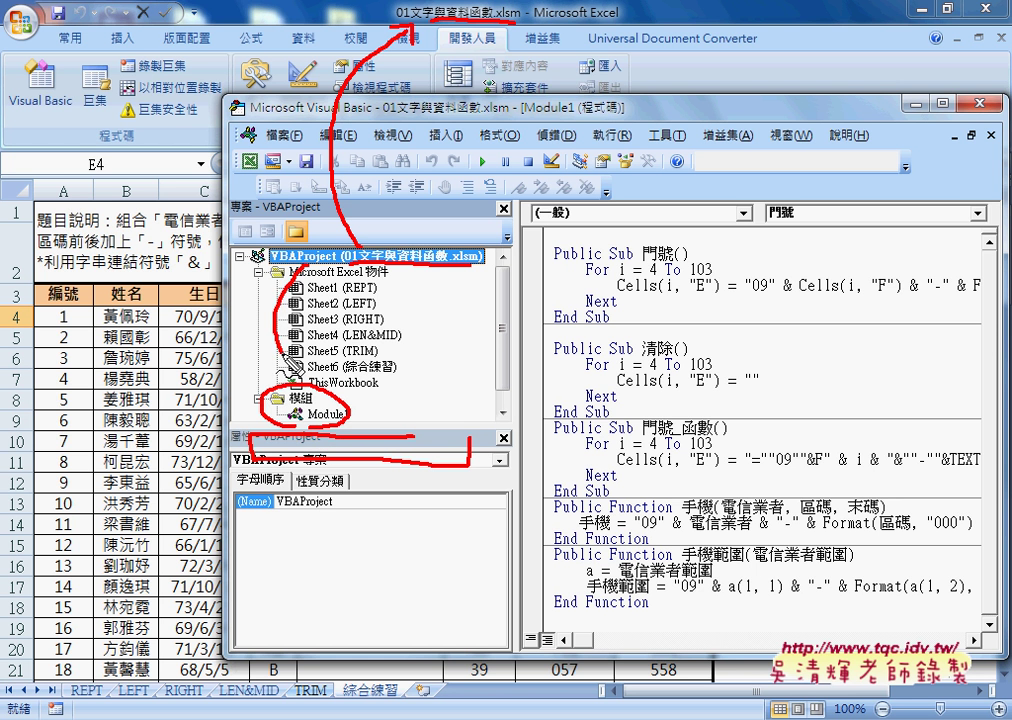
mouse_move(343, 462)
left_mouse_down()
mouse_move(316, 540)
mouse_move(330, 548)
left_mouse_up()
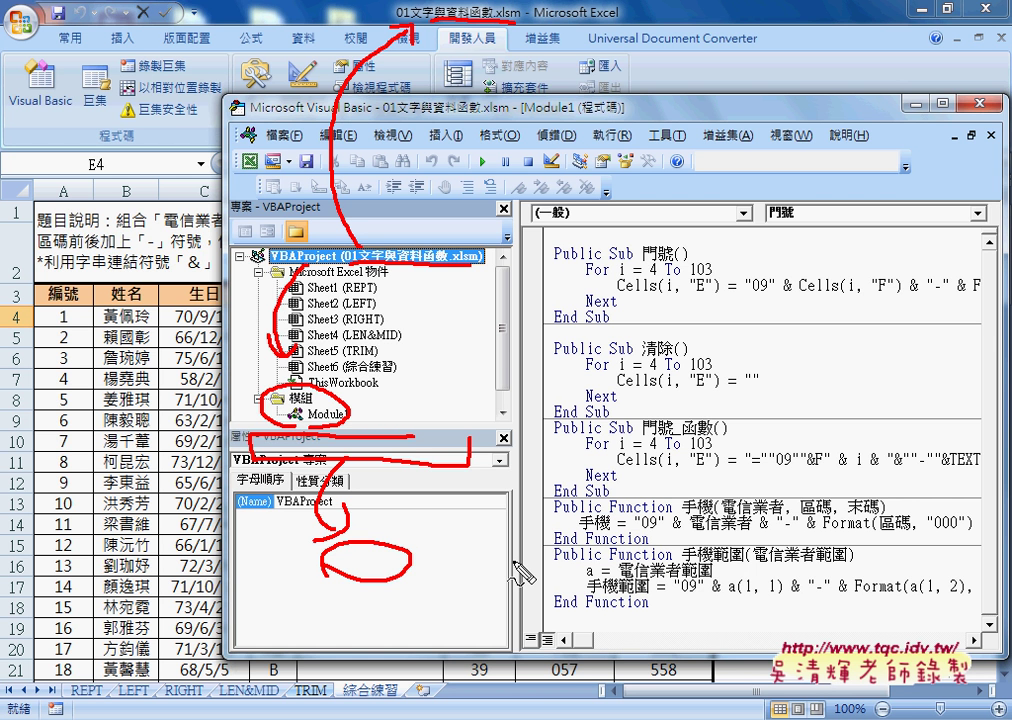
key("Escape")
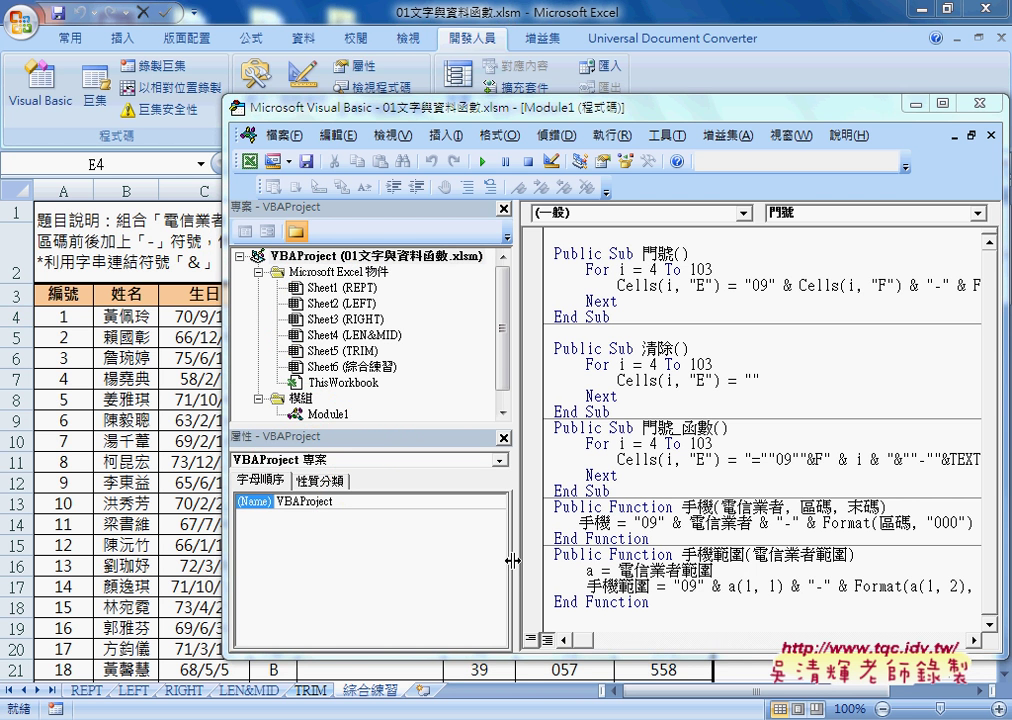
Remove Module1 from the VBAProject without exporting it
left_click(340, 415)
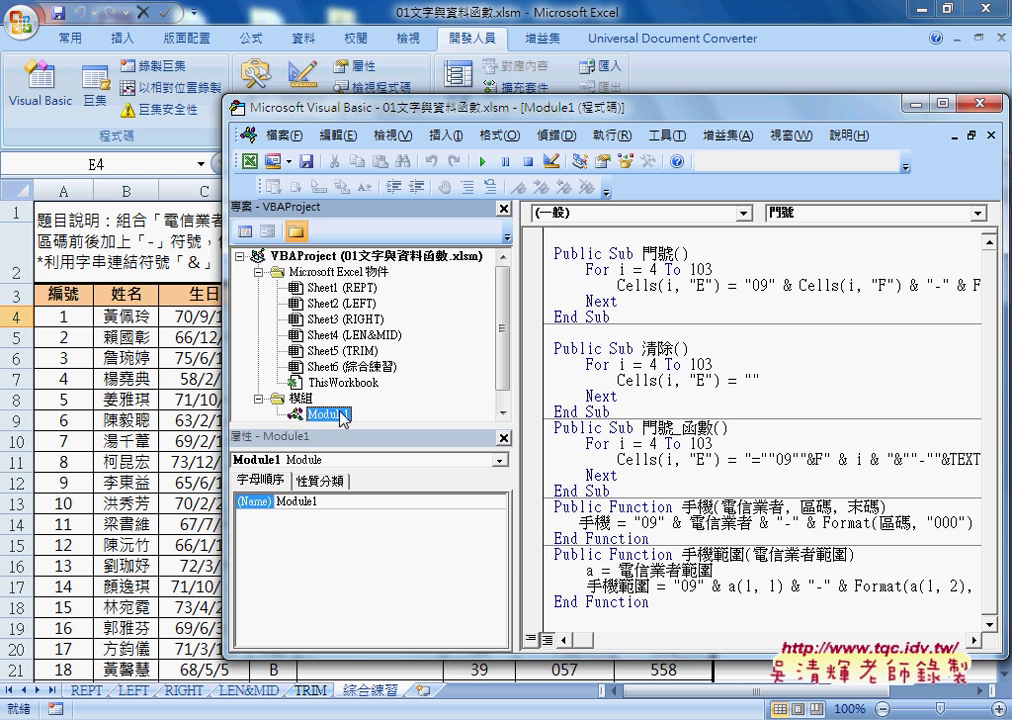
scroll(342, 416, "down", 1)
right_click(345, 399)
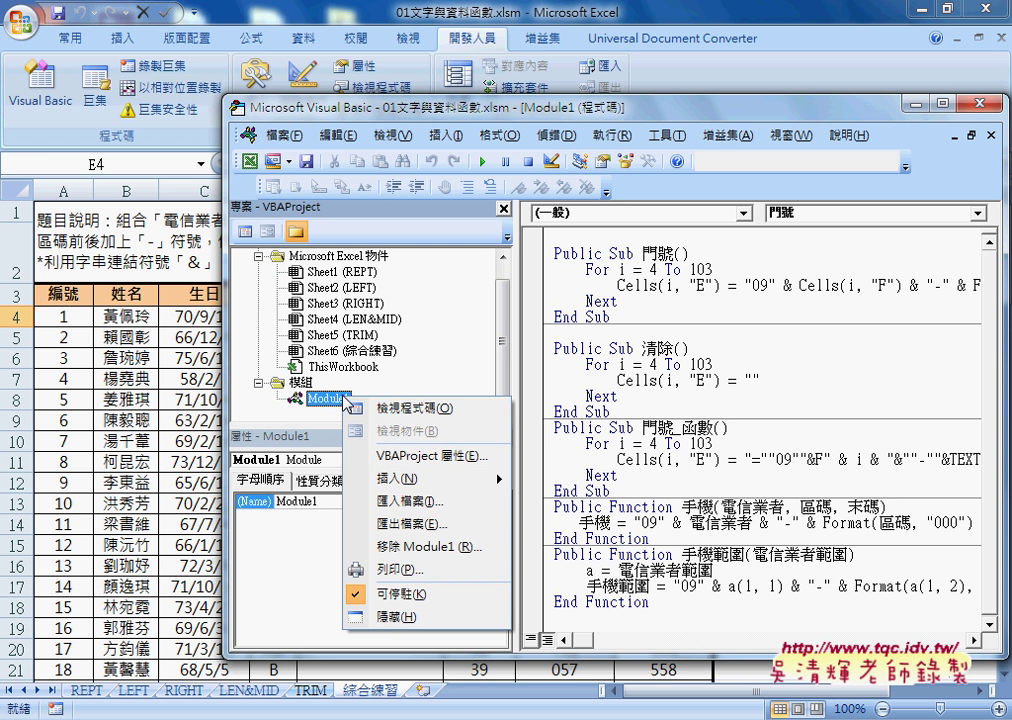
left_click(420, 549)
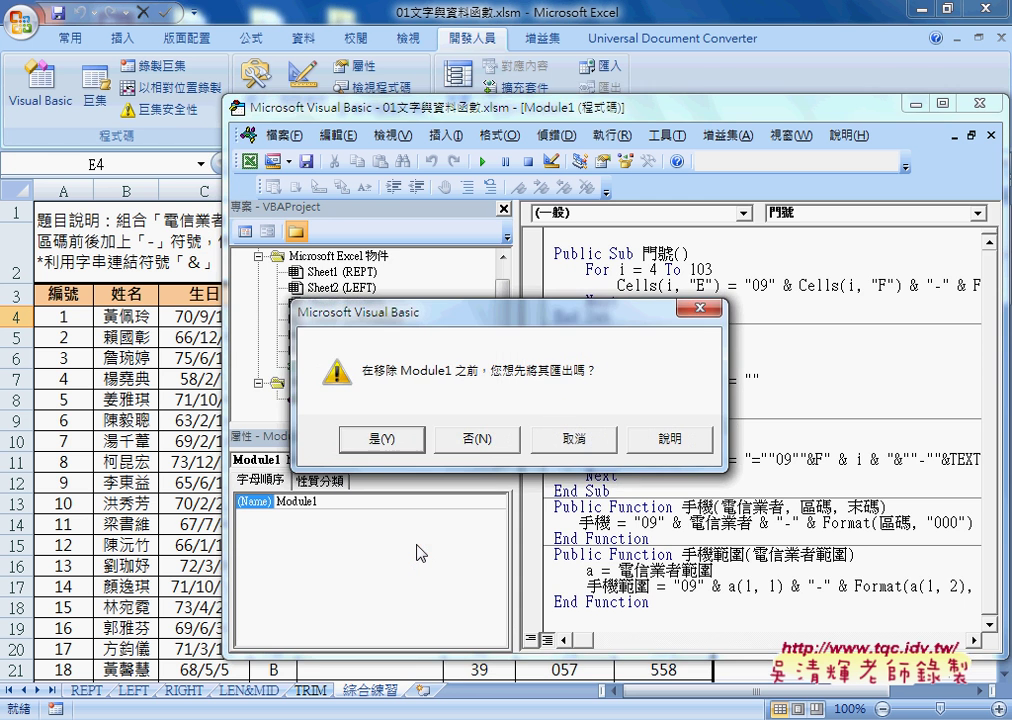
left_click(476, 439)
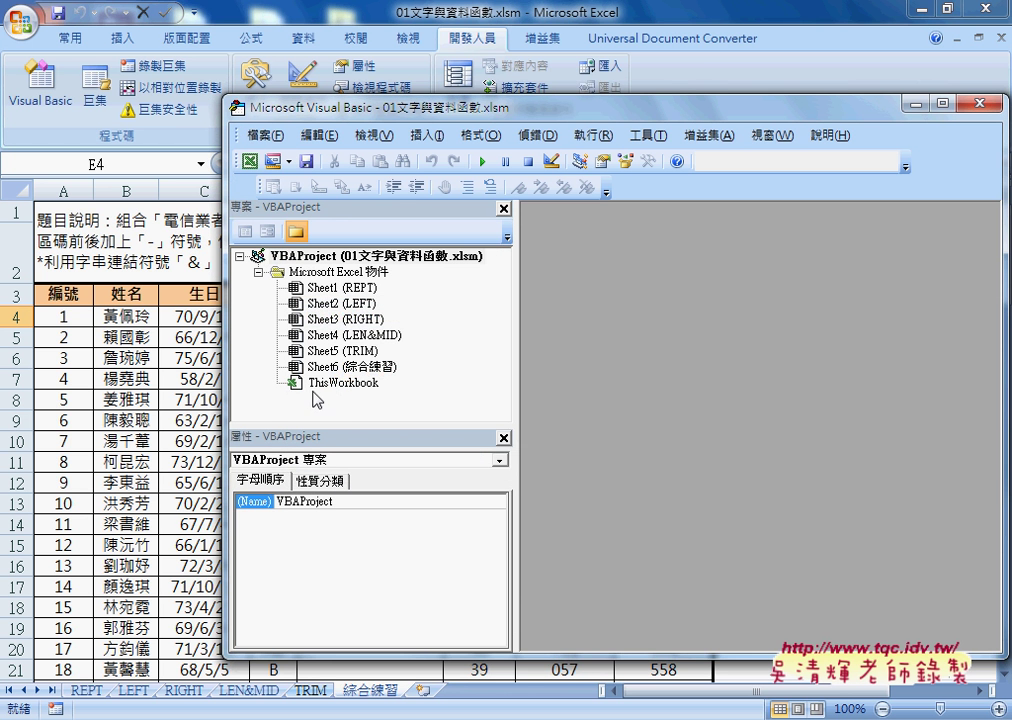
Insert a new empty module from Sheet3's context menu and move the editor window up-left
right_click(340, 320)
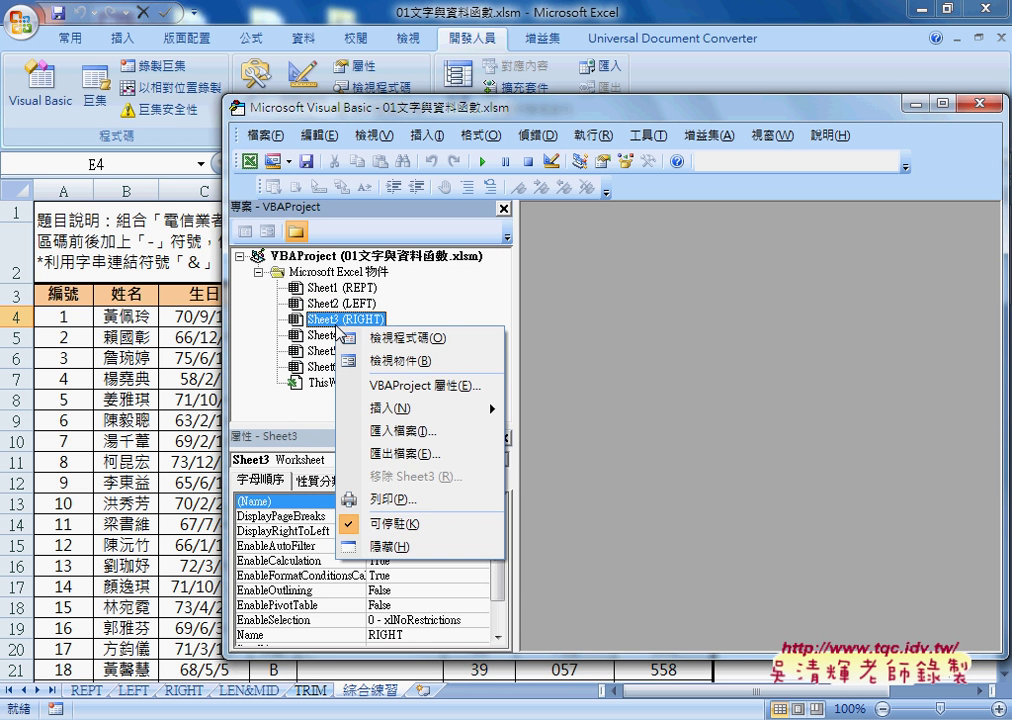
mouse_move(418, 408)
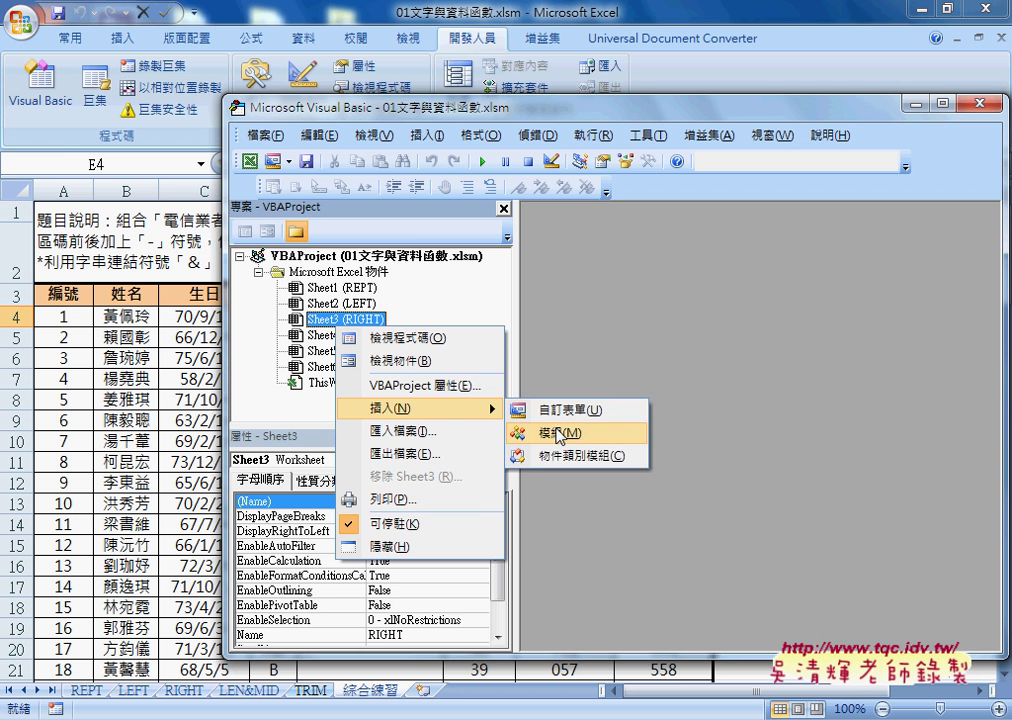
left_click(558, 436)
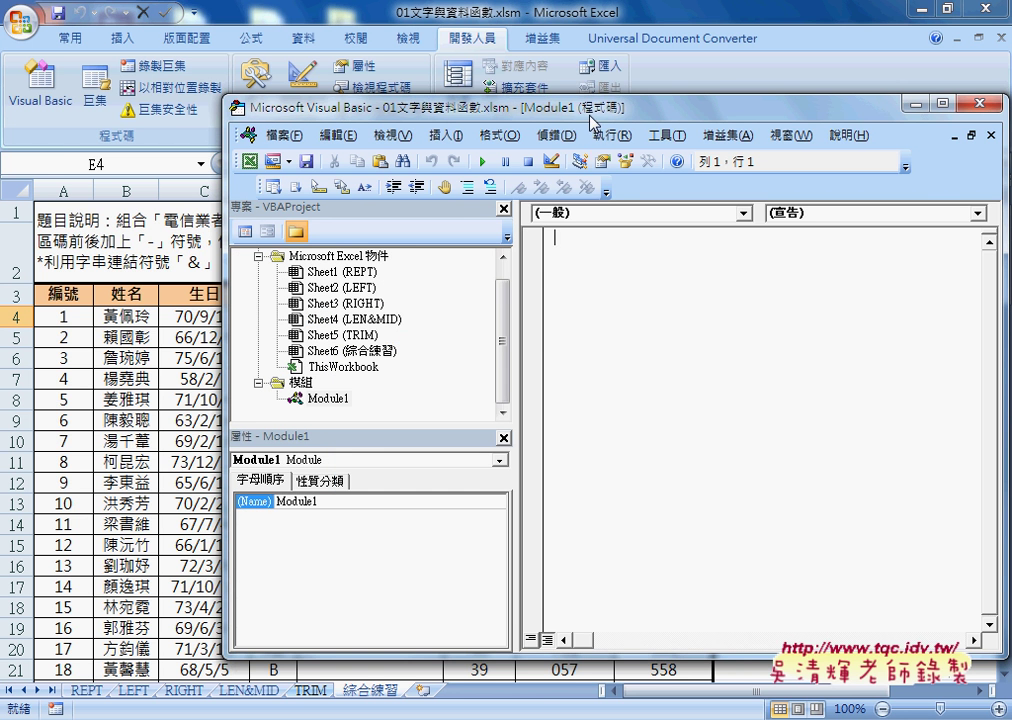
left_click_drag(577, 112, 442, 90)
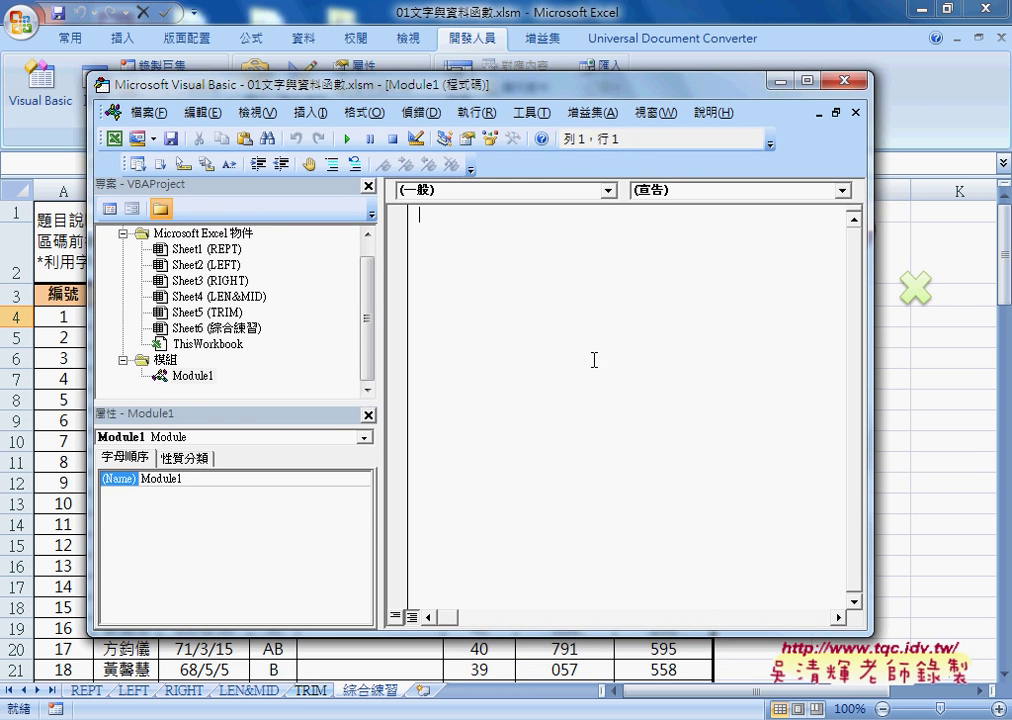
left_click(310, 112)
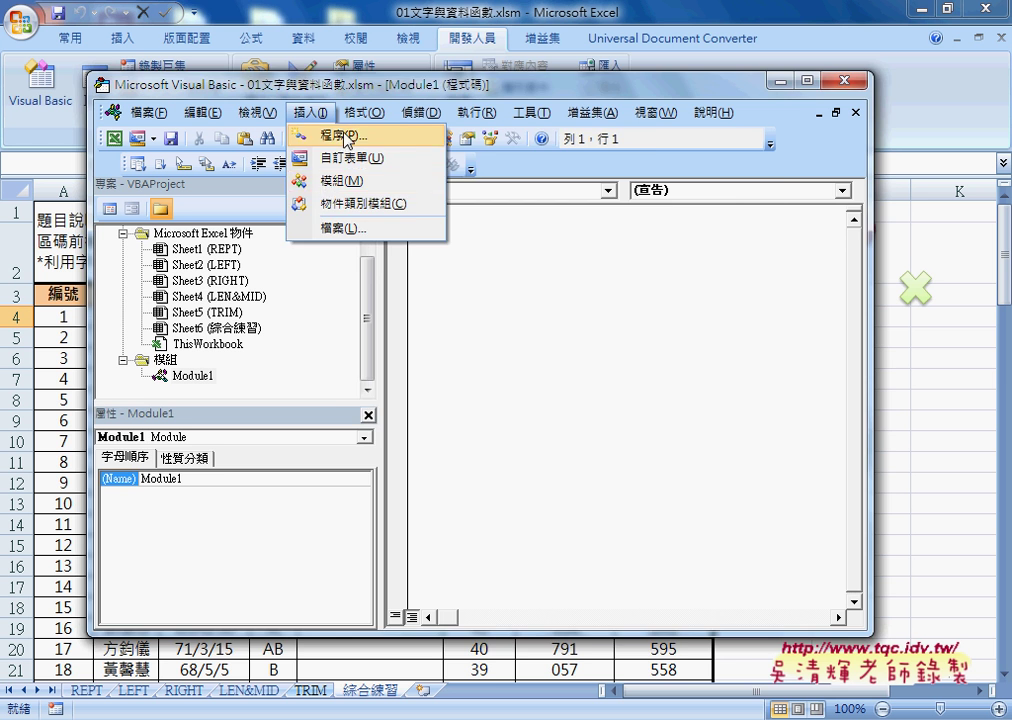
Start a new procedure in Module1 via 插入 > 程序 and choose the Function type
left_click(332, 135)
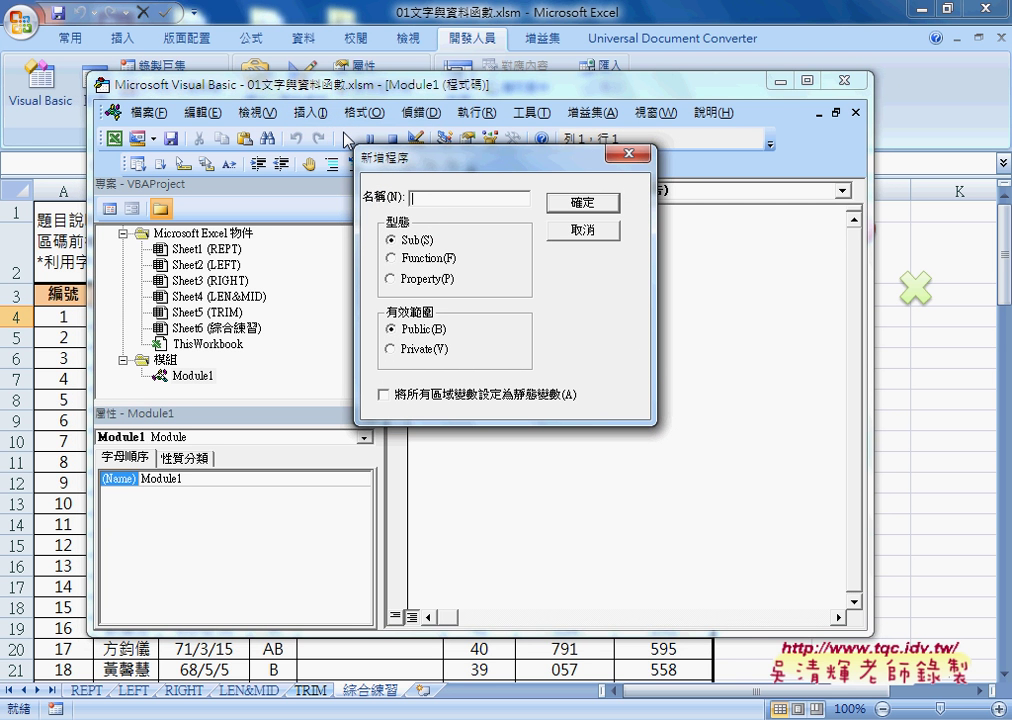
left_click(410, 260)
left_click(409, 241)
left_click(408, 259)
left_click(409, 241)
left_click(408, 260)
left_click(403, 259)
Cancel the 新增程序 dialog and select the 門號 and 清除 Sub code in the index.html Google Doc
left_click(443, 197)
left_click(582, 231)
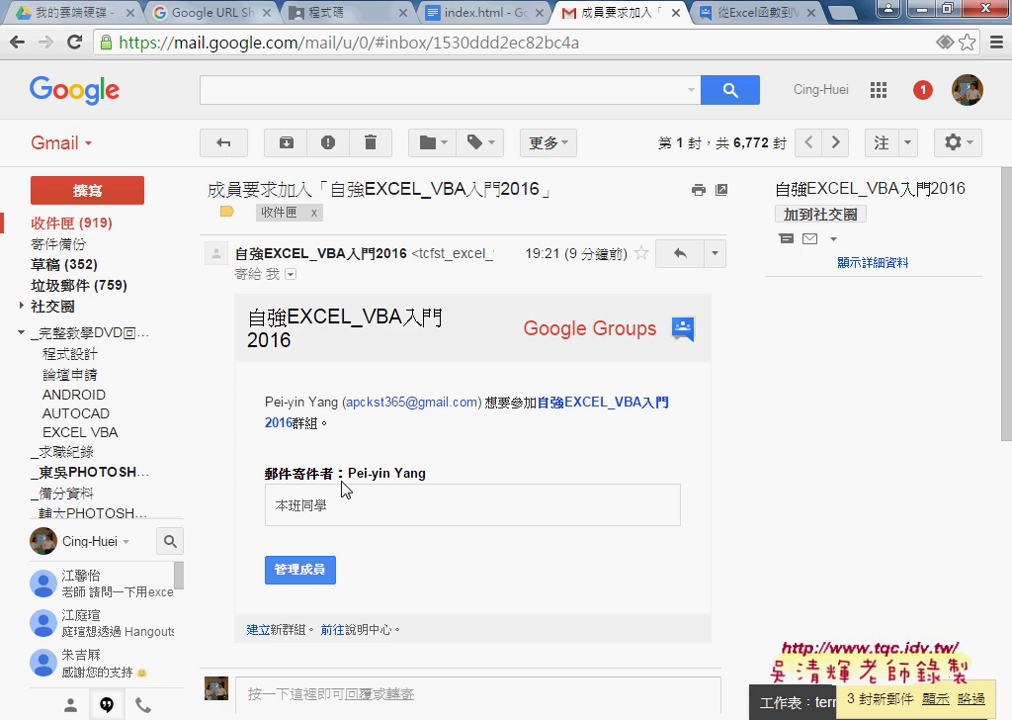
left_click(455, 13)
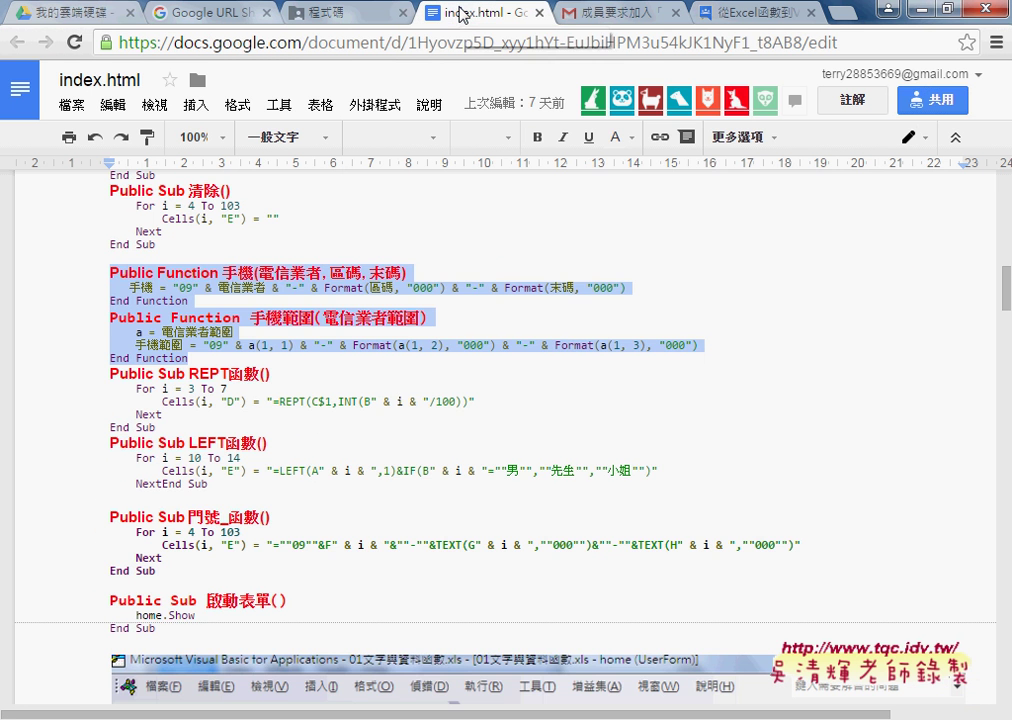
left_click_drag(110, 220, 189, 349)
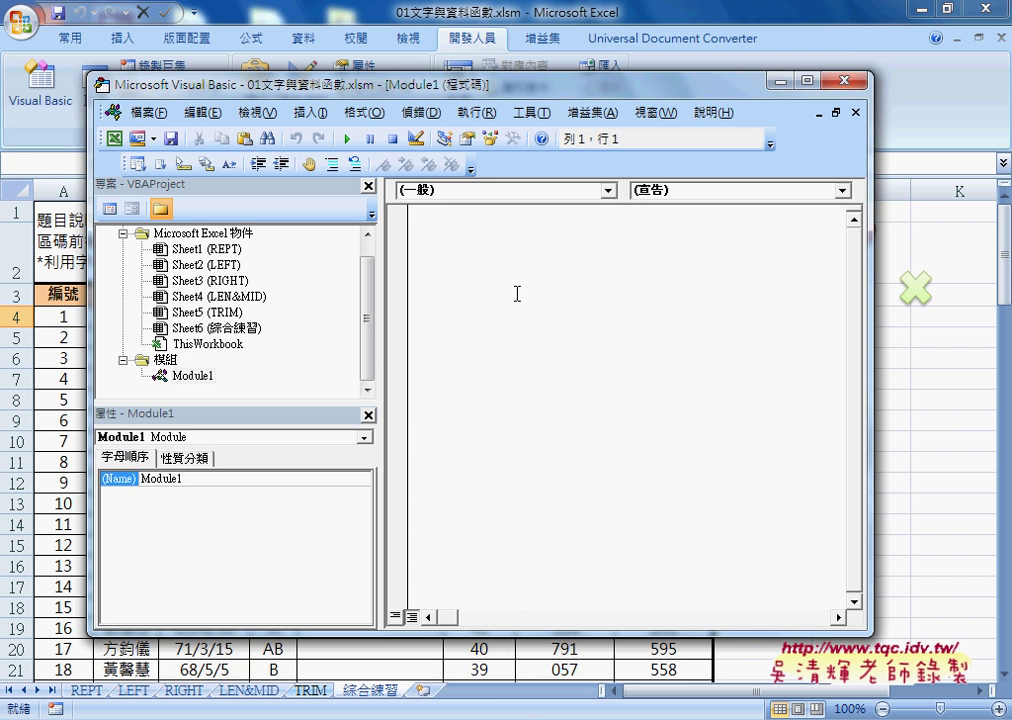
Paste the 門號 and 清除 Subs into Module1 and narrow the editor to reveal the sheet's buttons
key("ctrl+v")
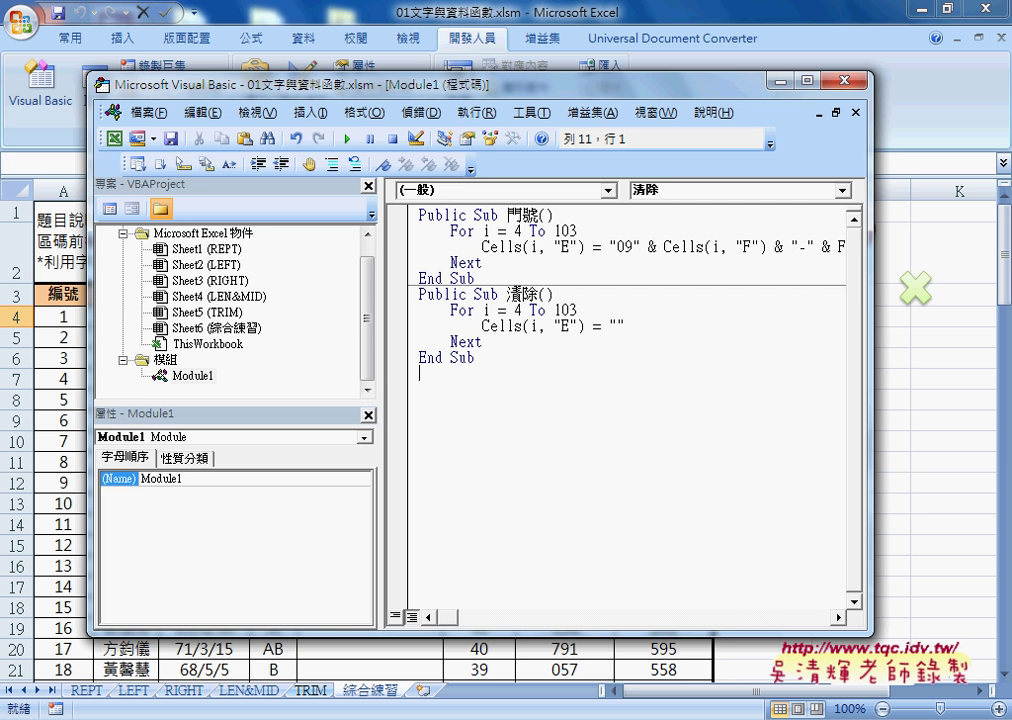
left_click_drag(871, 230, 729, 230)
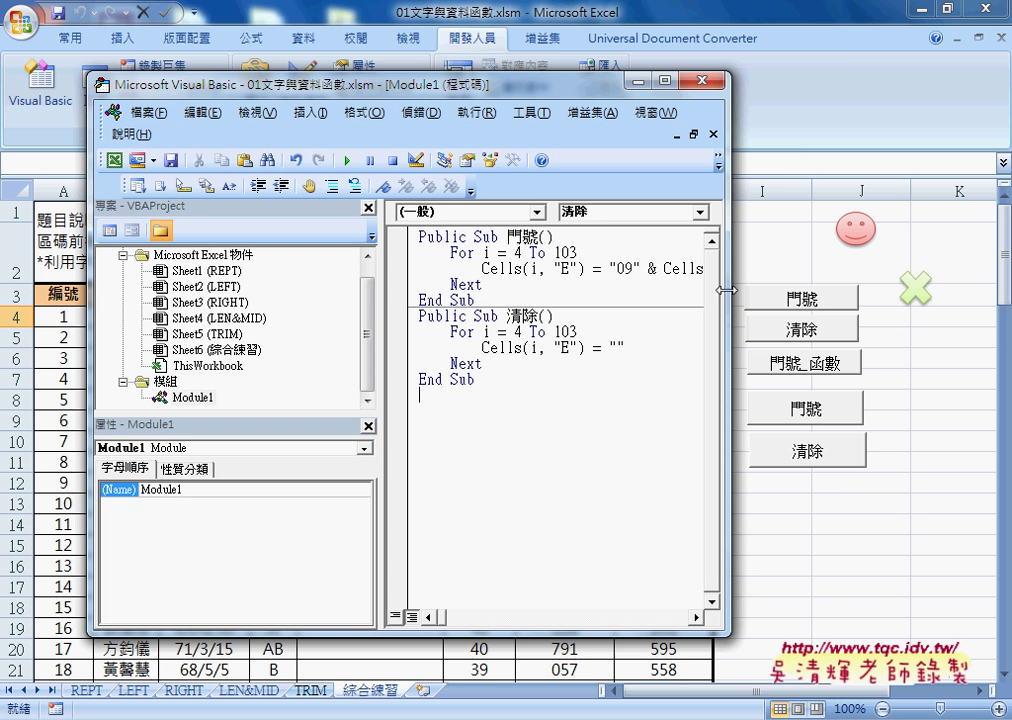
double_click(522, 237)
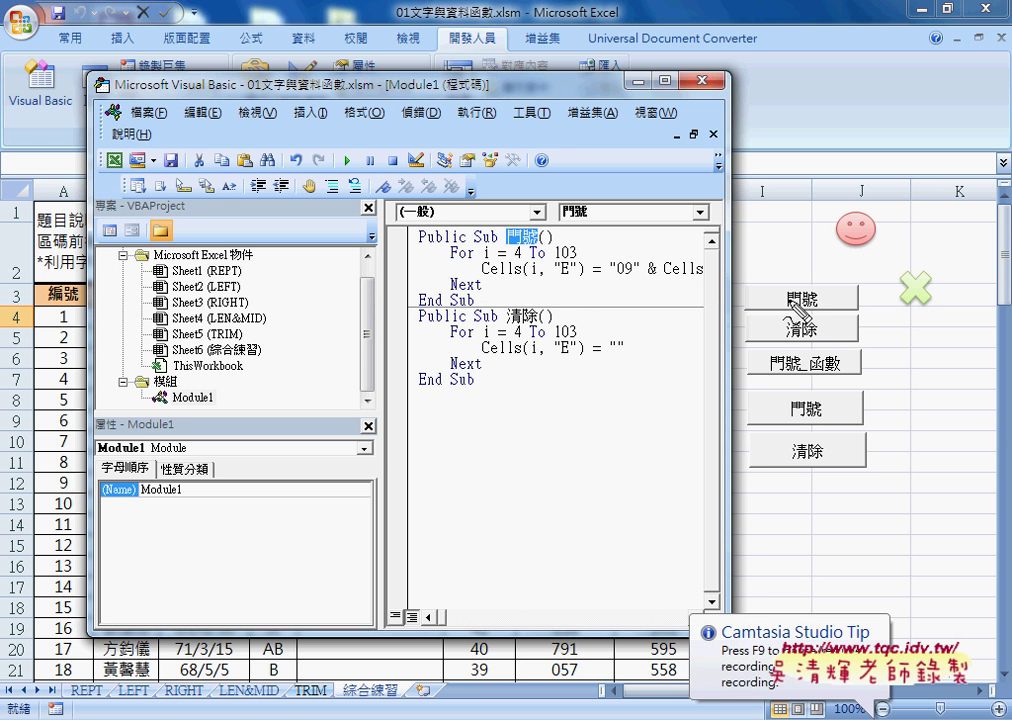
Widen the editor window so the full 門號 Sub lines show without truncation
left_click(792, 300)
left_click_drag(792, 300, 800, 283)
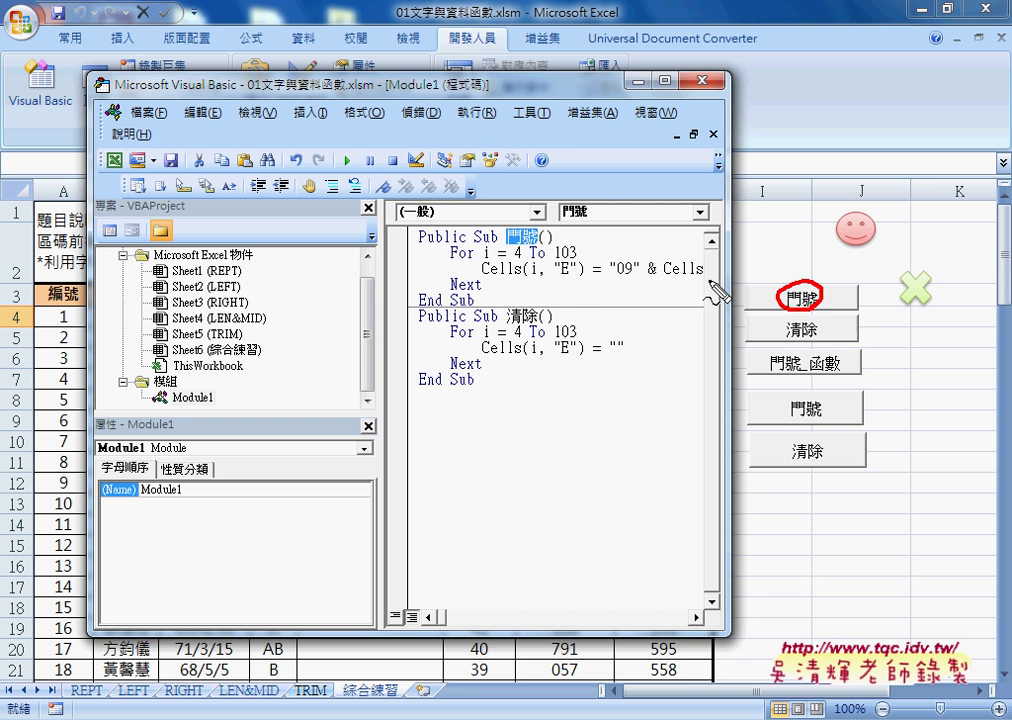
left_click_drag(540, 224, 520, 226)
left_click_drag(796, 284, 550, 212)
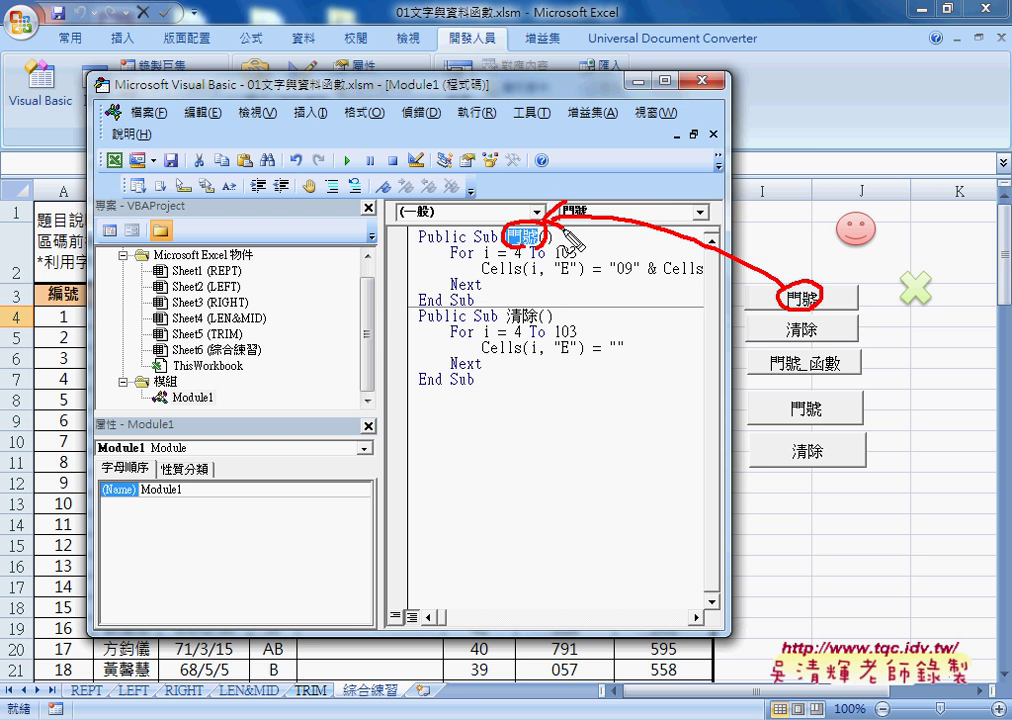
key("Escape")
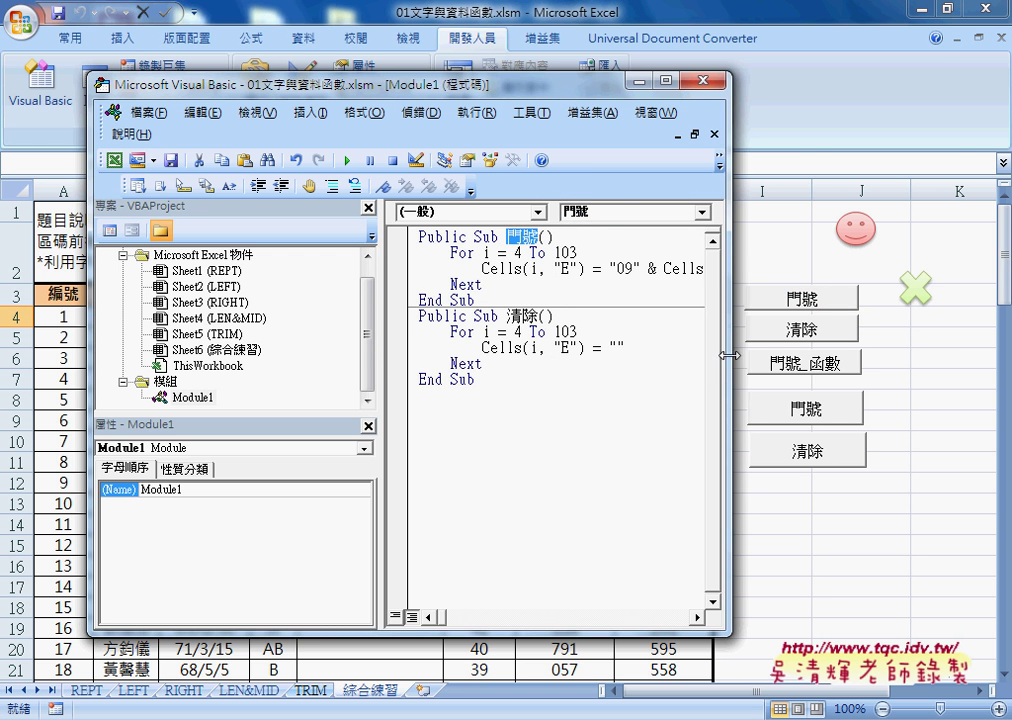
left_click_drag(729, 355, 969, 355)
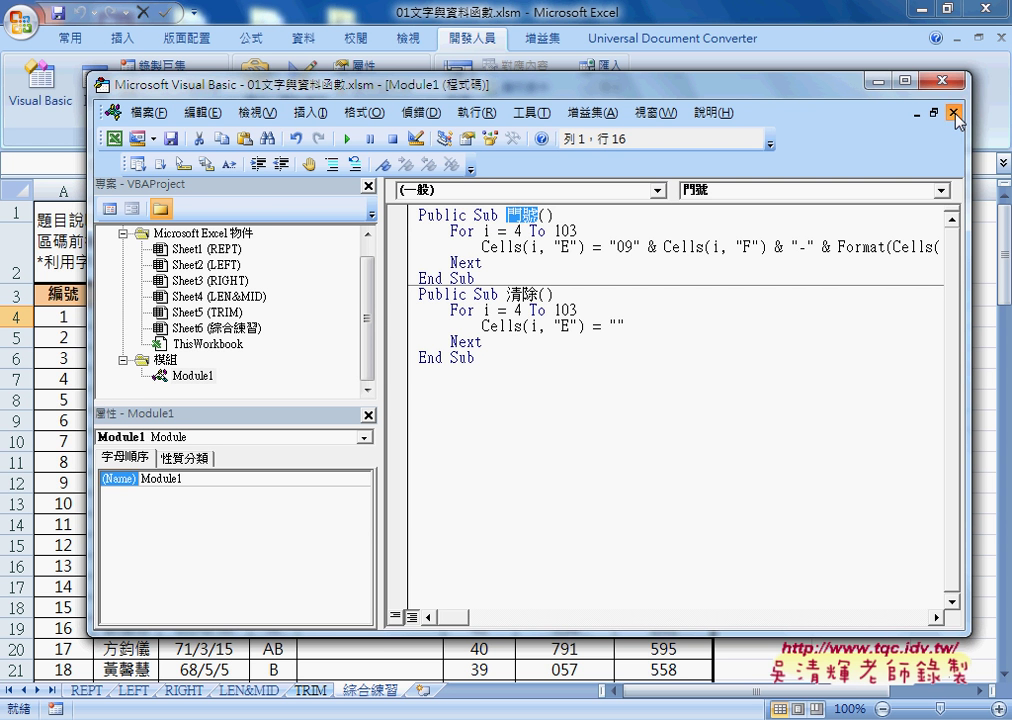
Close the Module1 code window, the 專案 and 屬性 panes, then the VBA editor itself
left_click(955, 113)
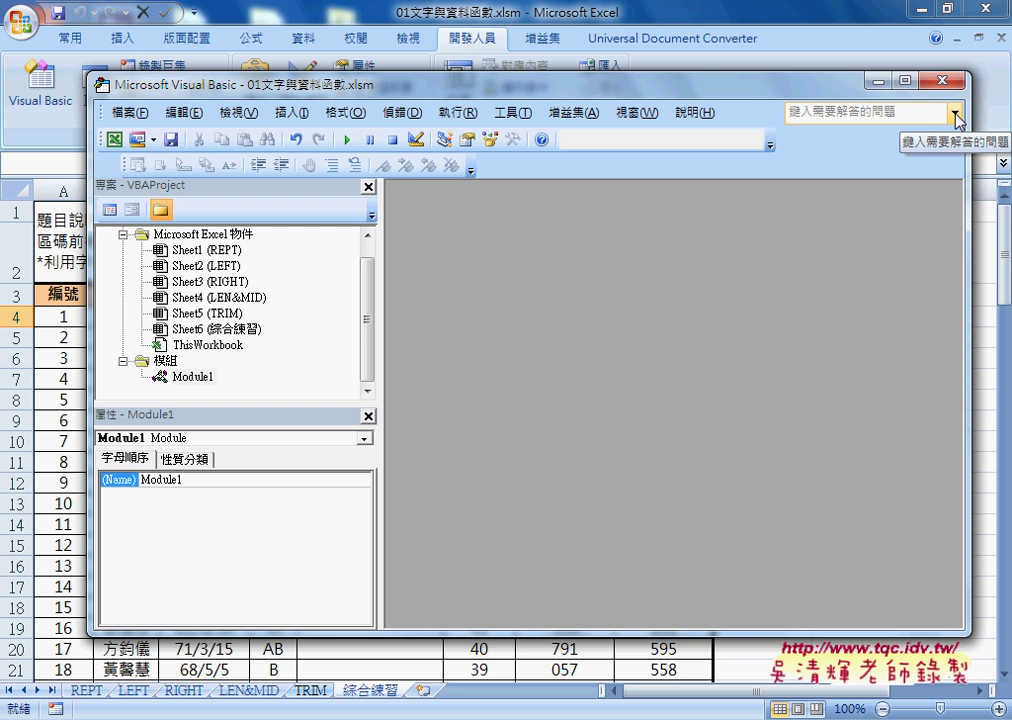
left_click(369, 187)
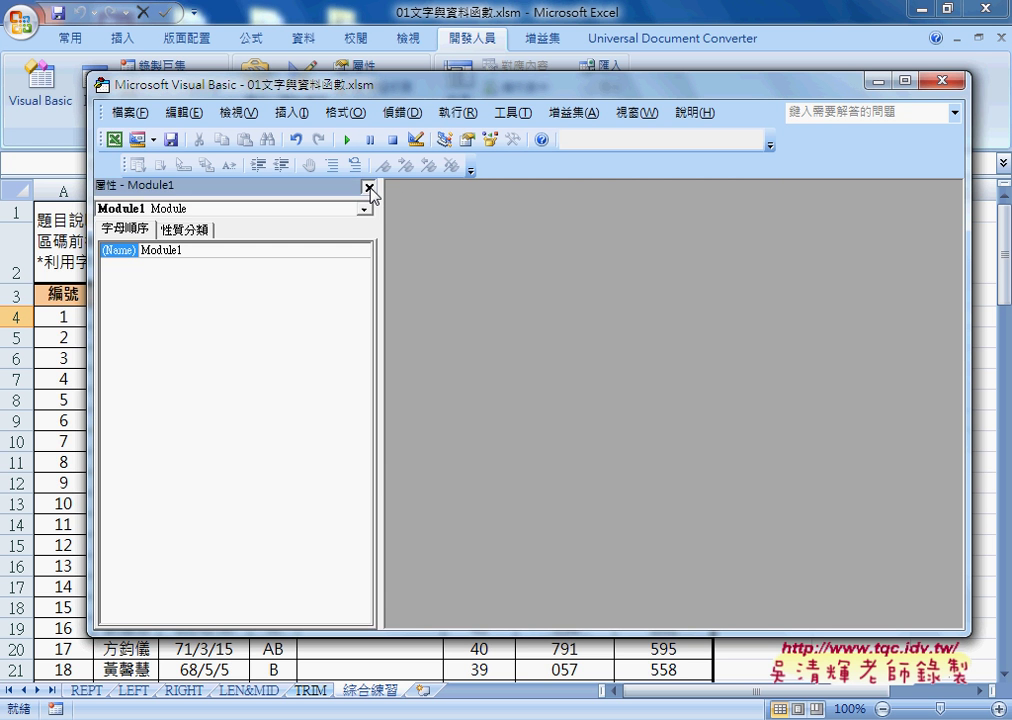
left_click(369, 187)
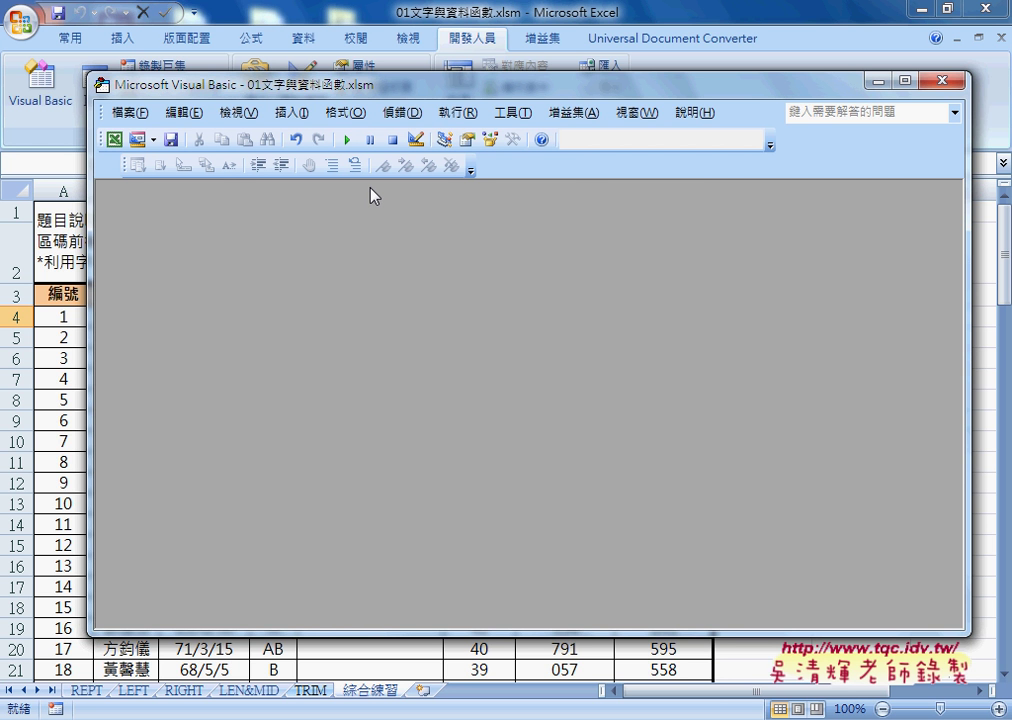
left_click(942, 90)
Reopen the VBA editor from the 開發人員 tab and bring up its 檢視 menu
left_click(40, 95)
left_click(240, 113)
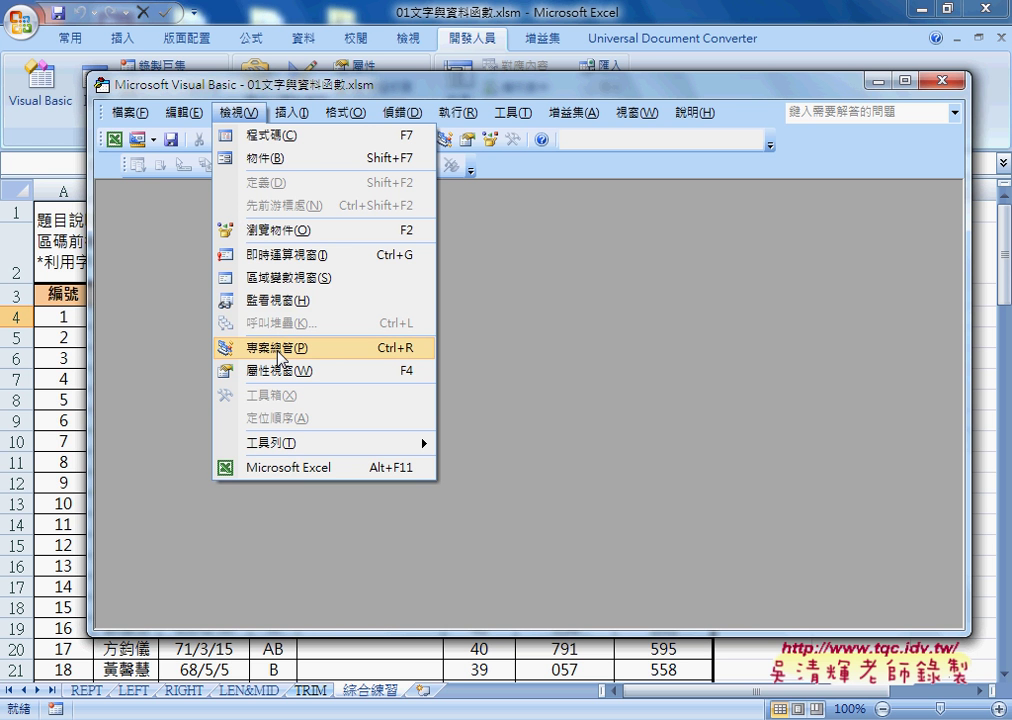
Reopen 專案總管 and 屬性視窗 from 檢視, then lower the splitter to show the whole project tree
left_click(280, 349)
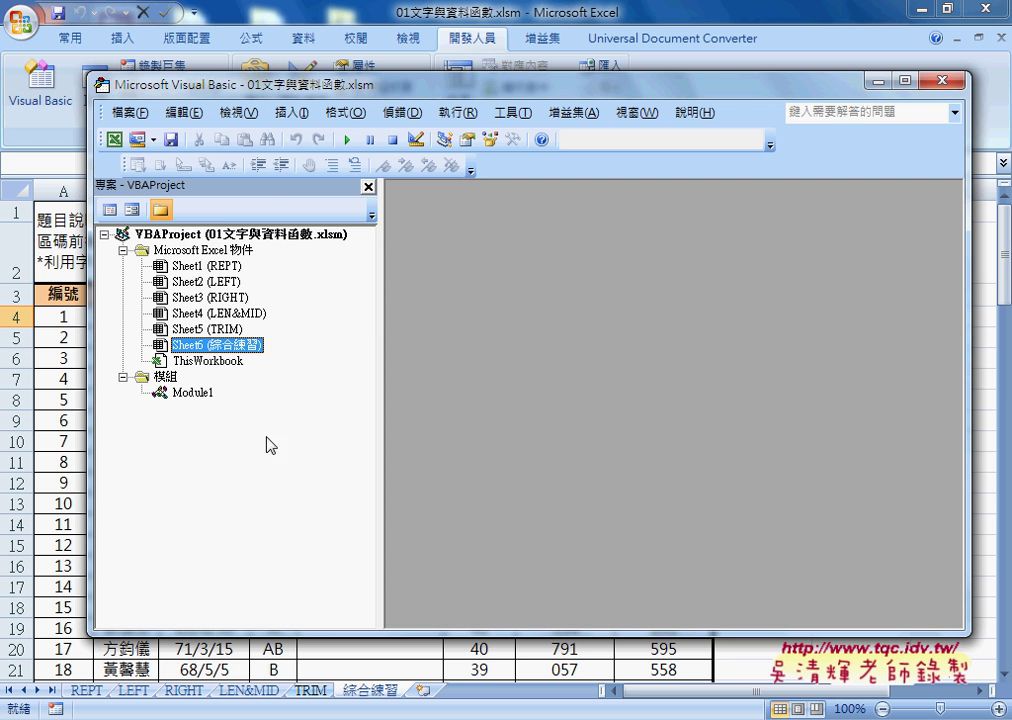
left_click(238, 112)
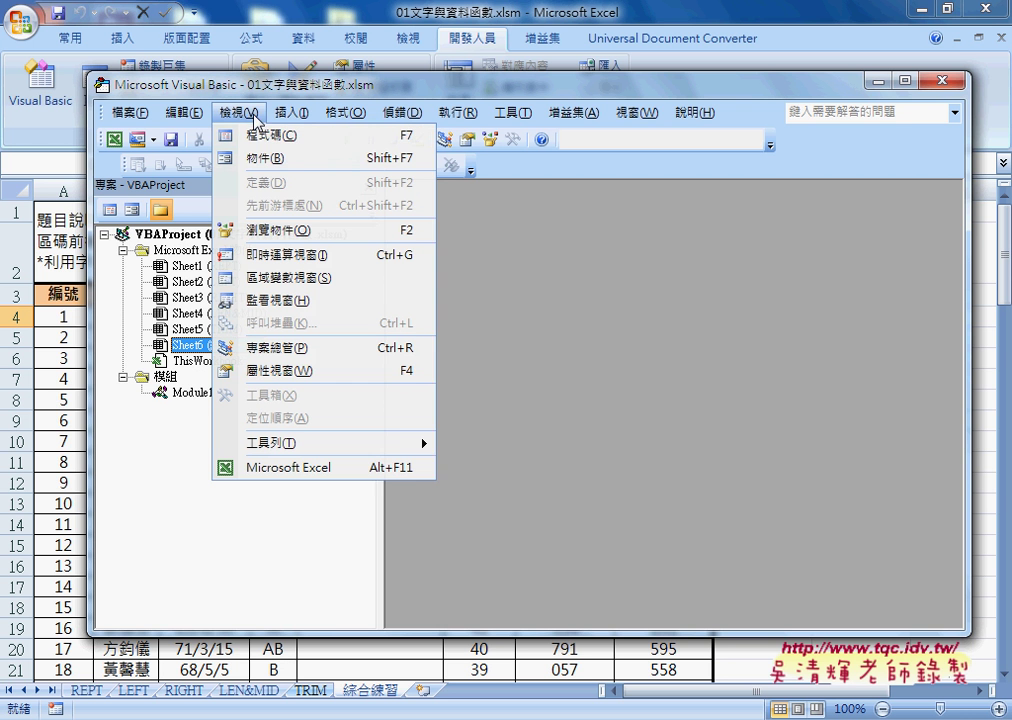
left_click(288, 372)
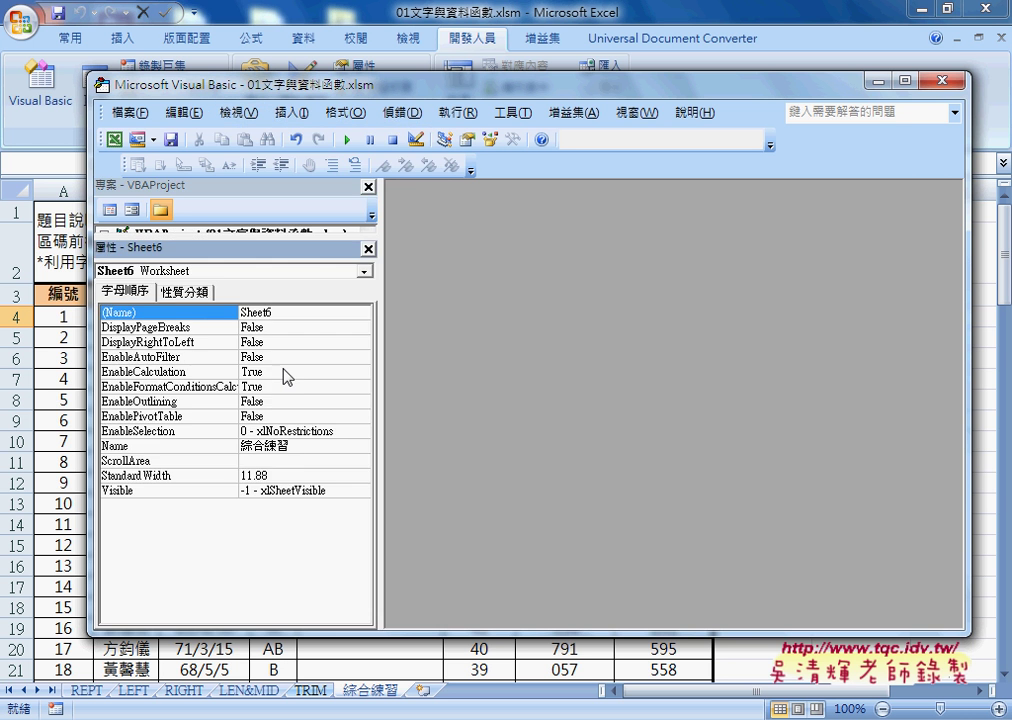
left_click_drag(249, 236, 260, 430)
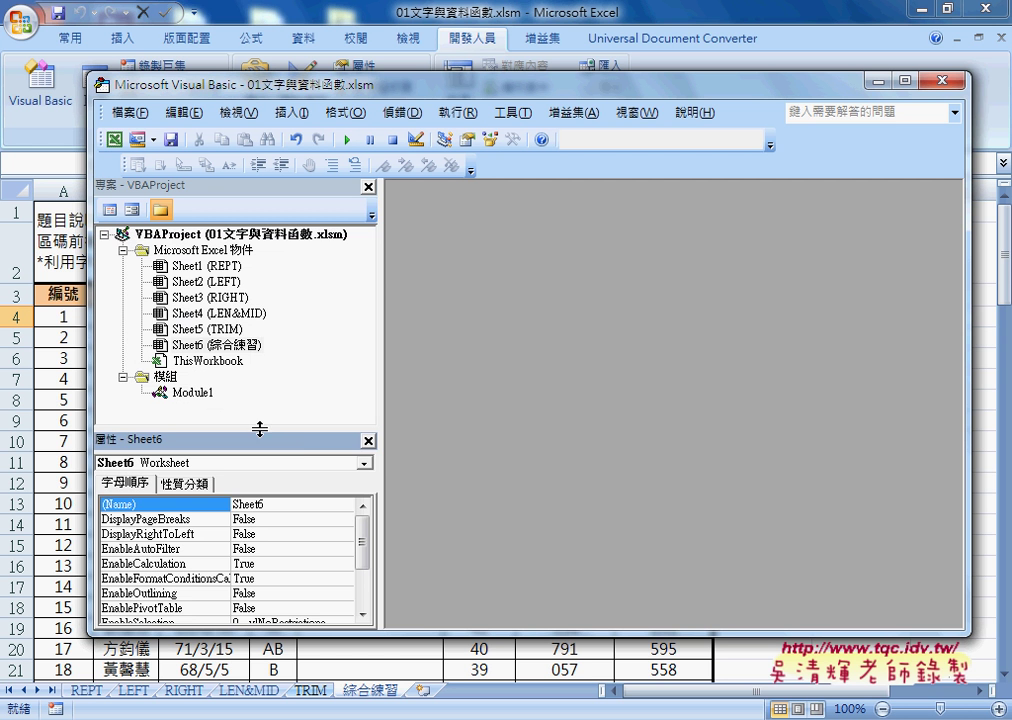